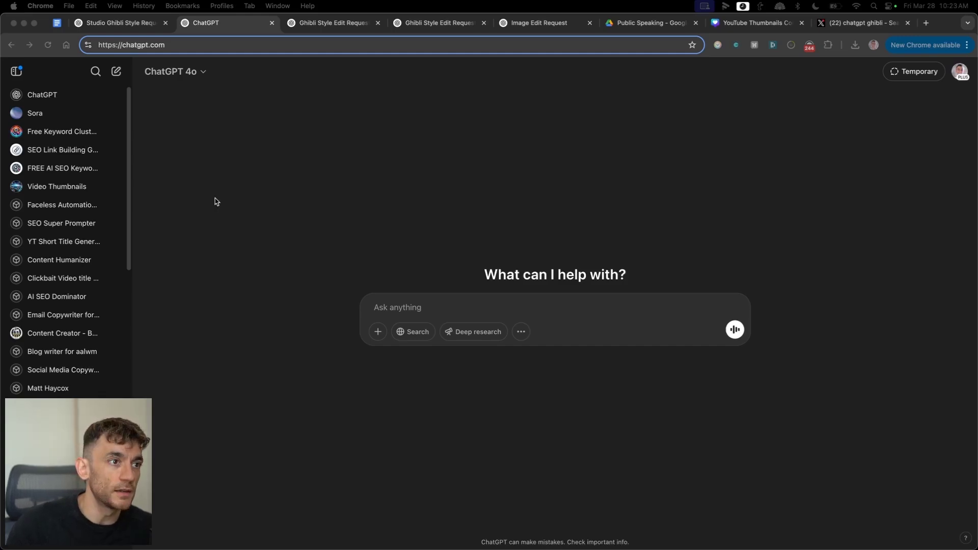
- Glance at the earlier Ghibli thumbnail chat, then zoom the new chat to 150%
left_click(334, 23)
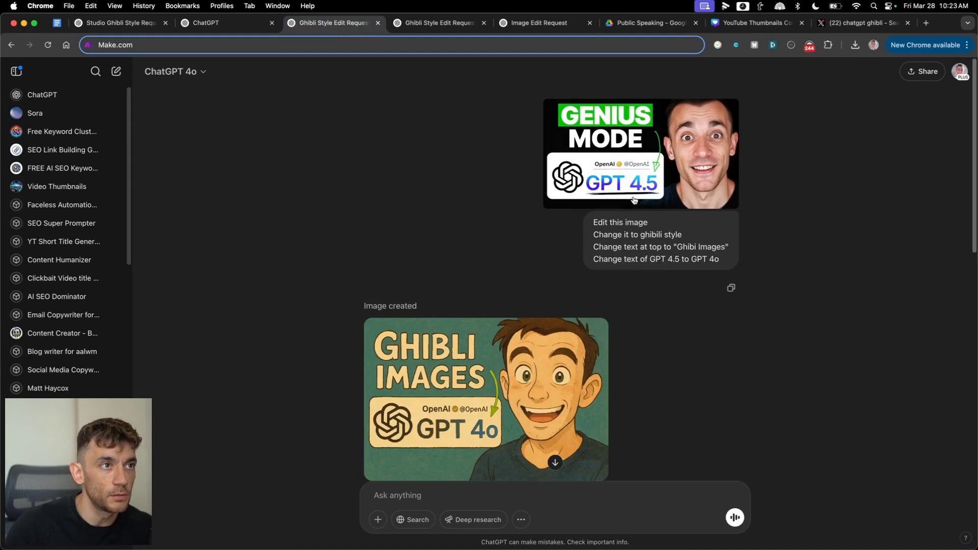
left_click(243, 25)
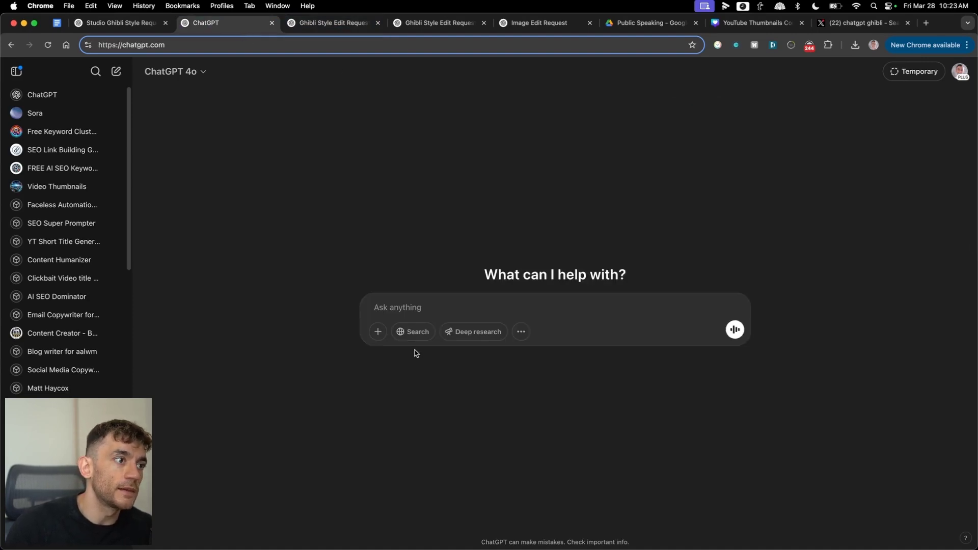
left_click(520, 332)
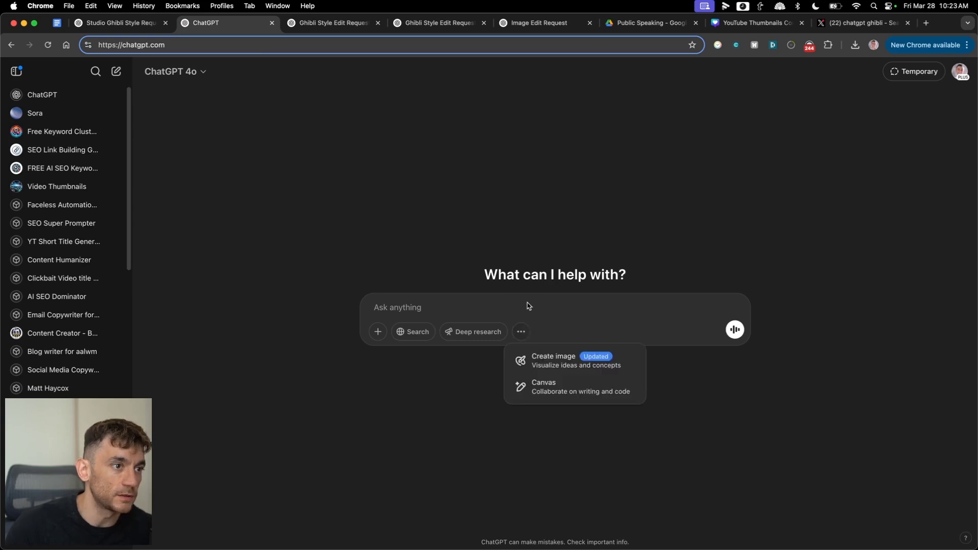
left_click(530, 232)
key("super+equal")
key("super+equal")
key("super+equal")
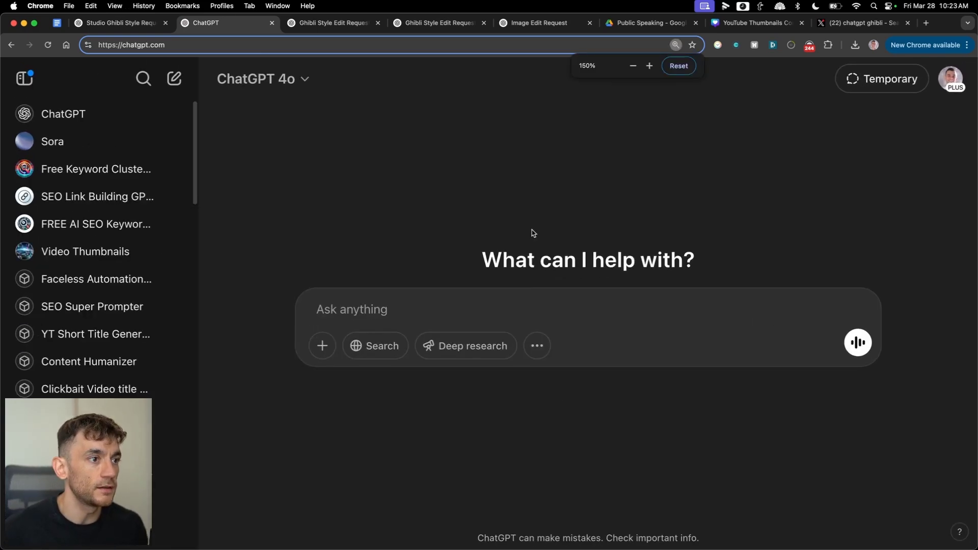
- Switch the new chat's prompt to the Create image tool
left_click(536, 345)
left_click(571, 164)
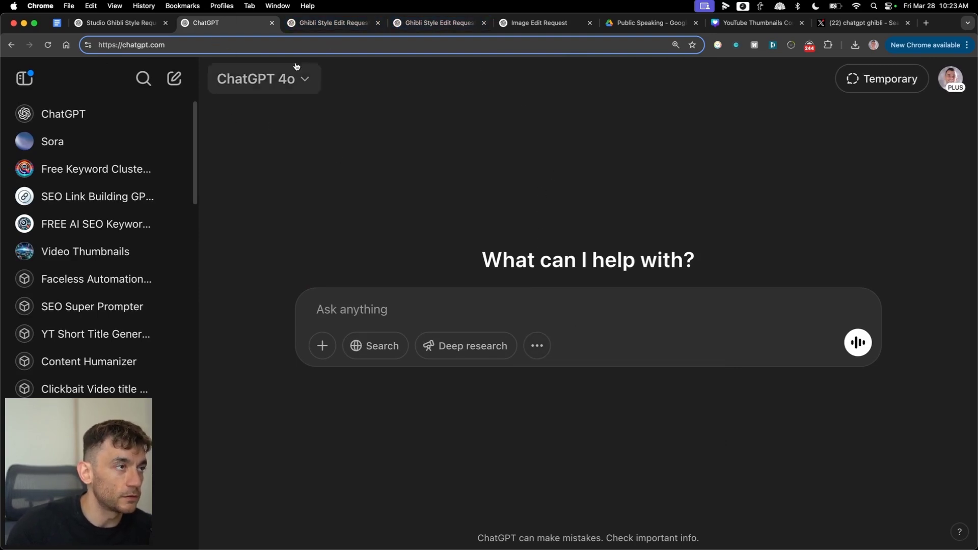
left_click(533, 348)
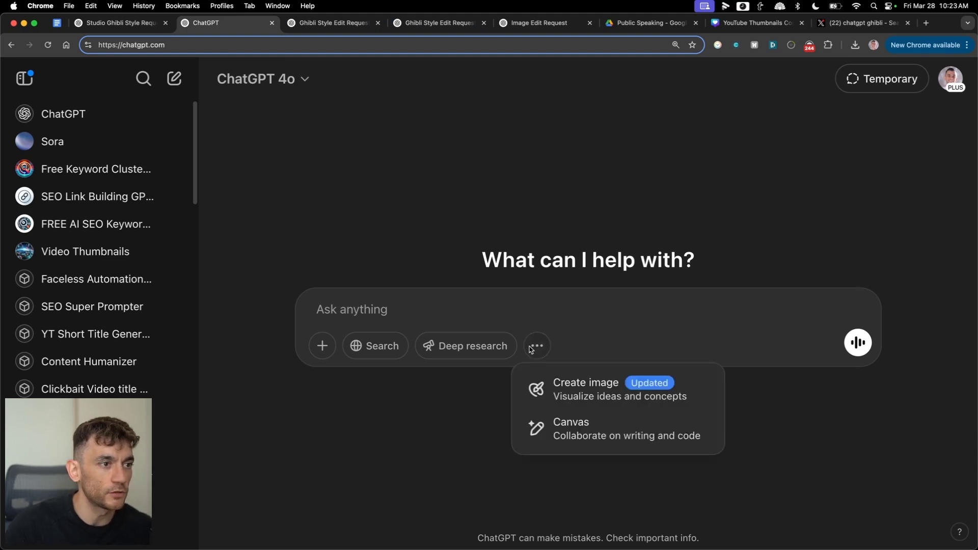
left_click(564, 264)
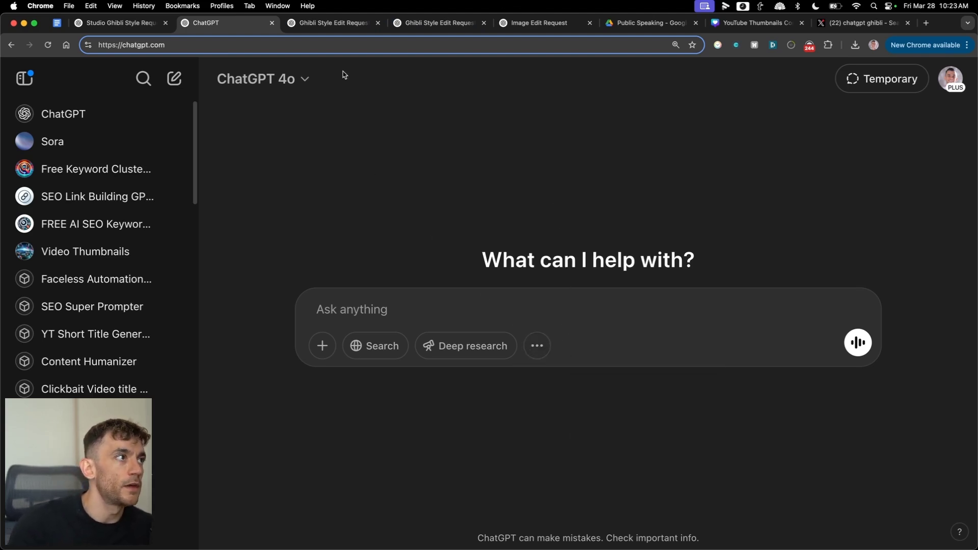
left_click(220, 42)
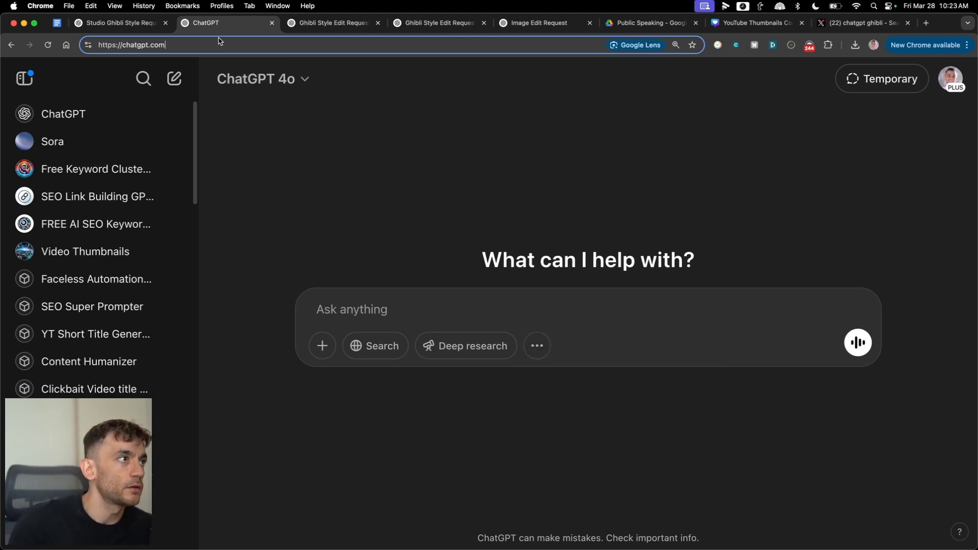
left_click(486, 229)
left_click(536, 346)
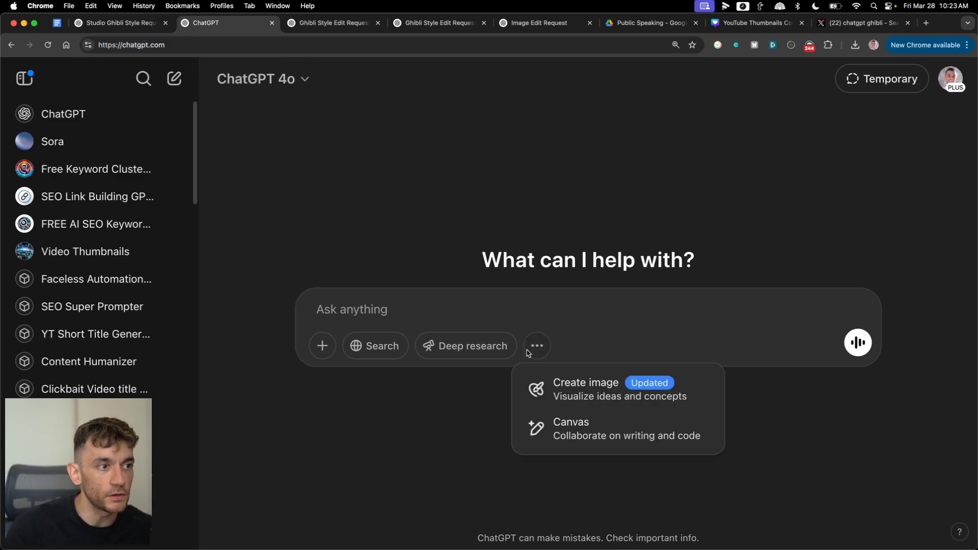
left_click(532, 287)
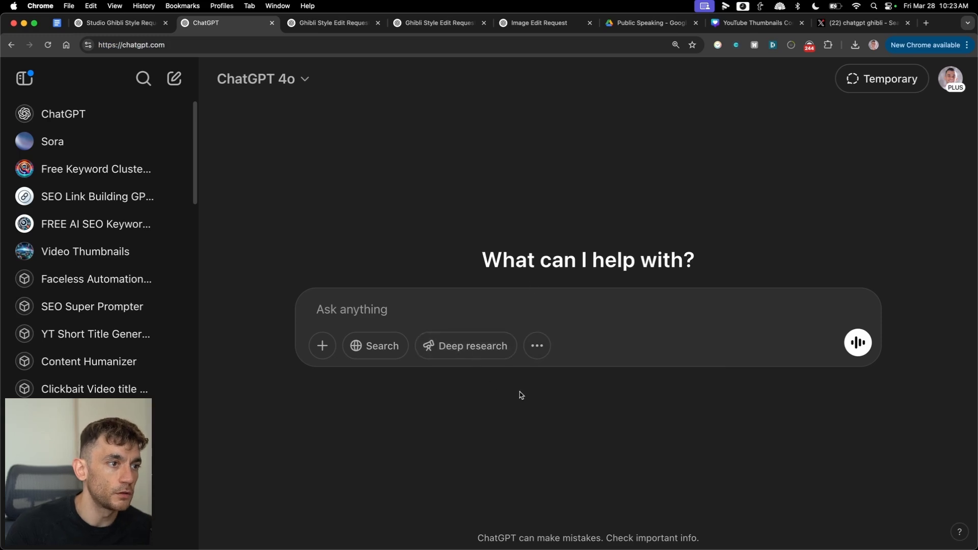
left_click(539, 349)
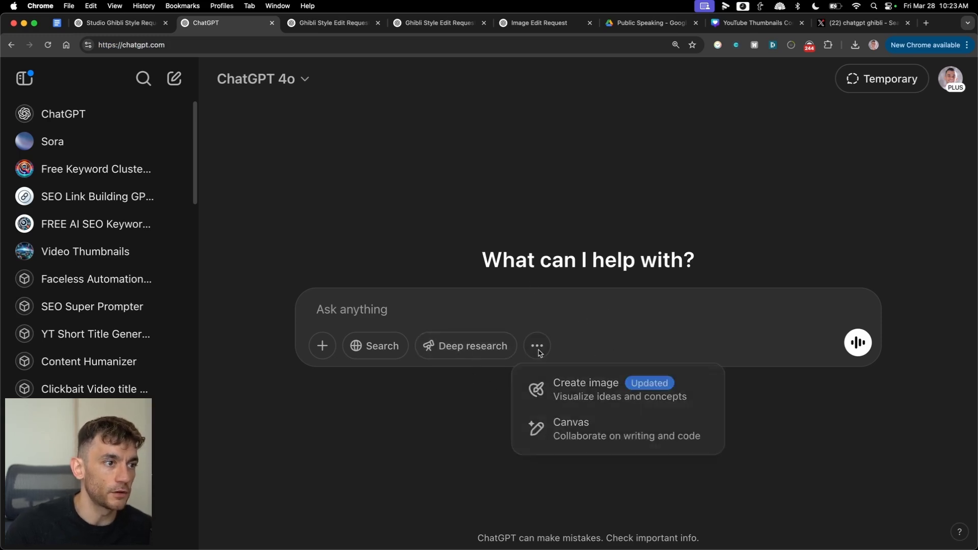
left_click(582, 400)
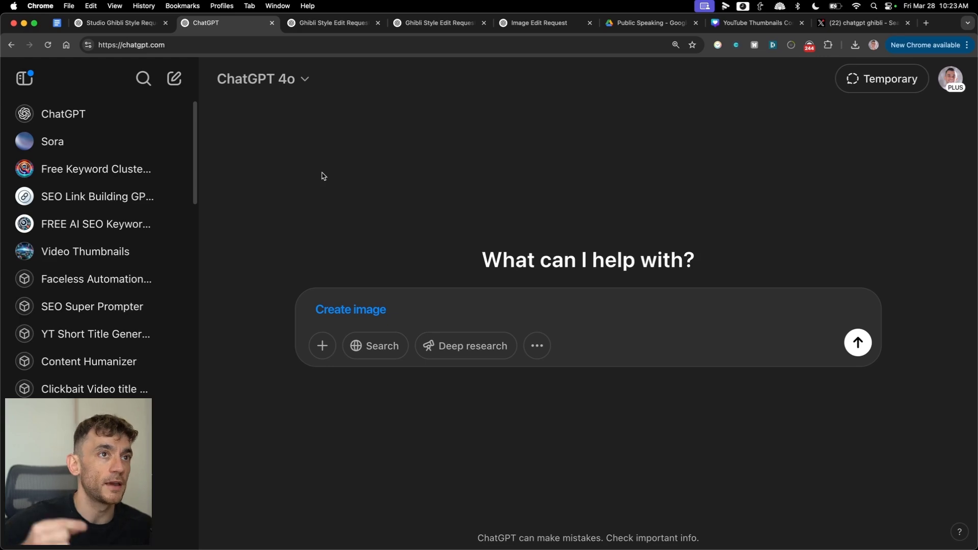
- Preview photos in the Public Speaking folder and download 1-355.jpg
left_click(642, 23)
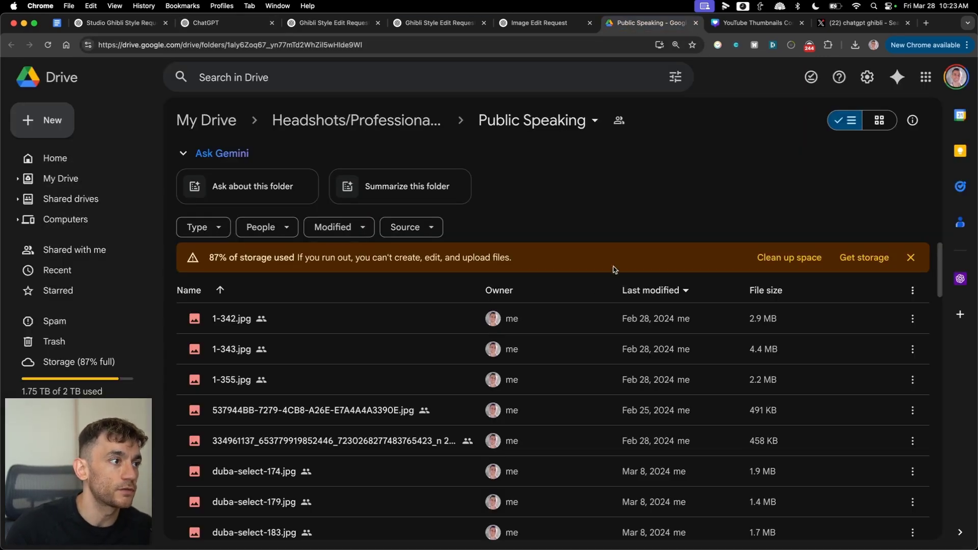
double_click(285, 354)
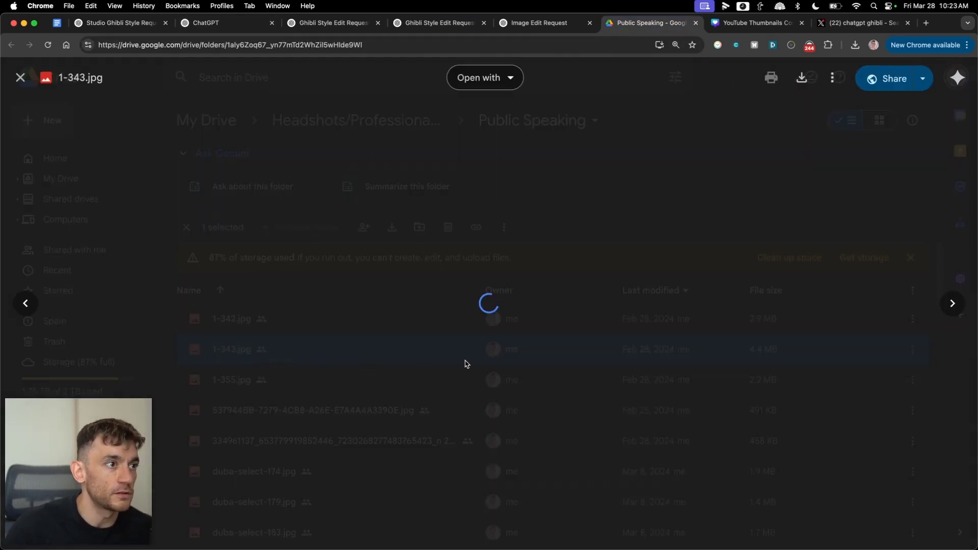
key("Right")
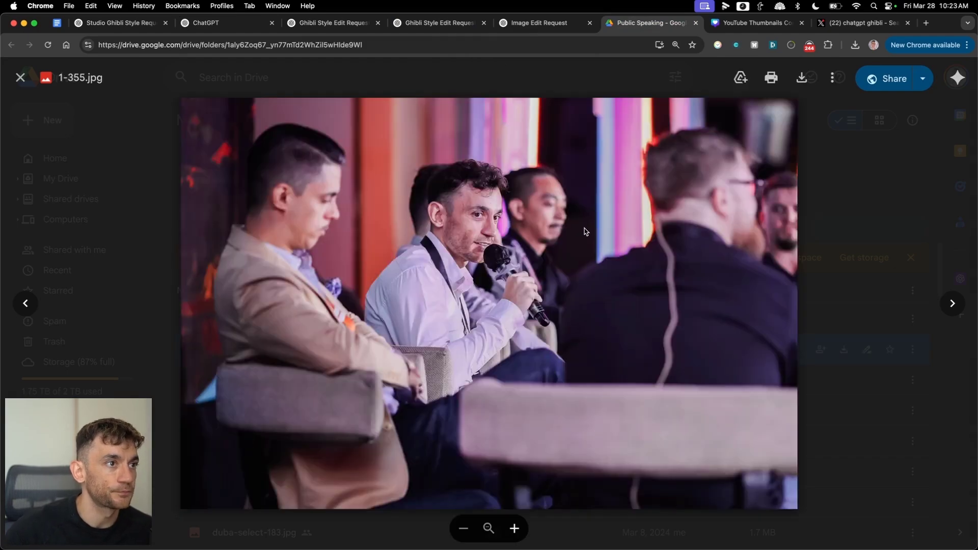
key("Left")
key("Right")
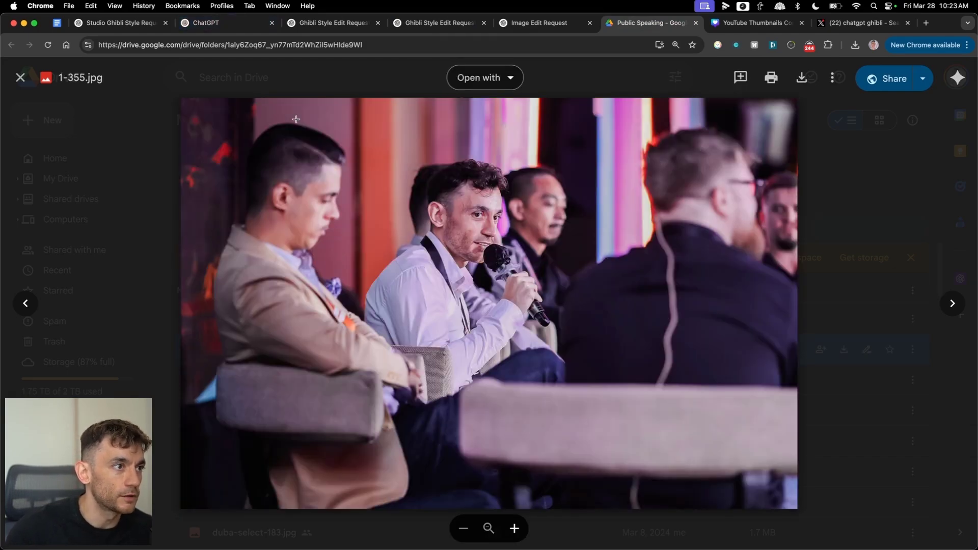
left_click(834, 80)
left_click(812, 88)
key("cmd+shift+4")
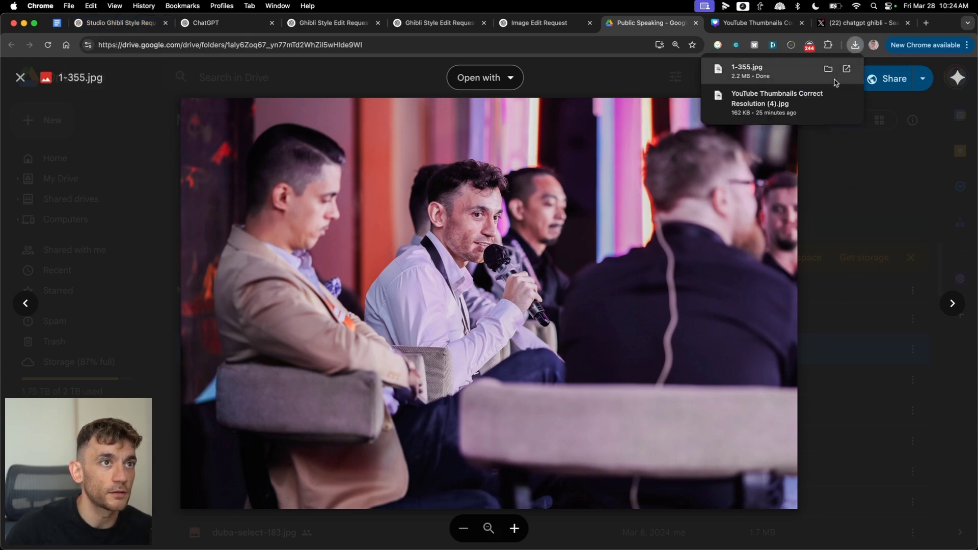
key("Escape")
- Attach 1-355.jpg and send the Create image prompt 'make this image ghibli style'
left_click(114, 23)
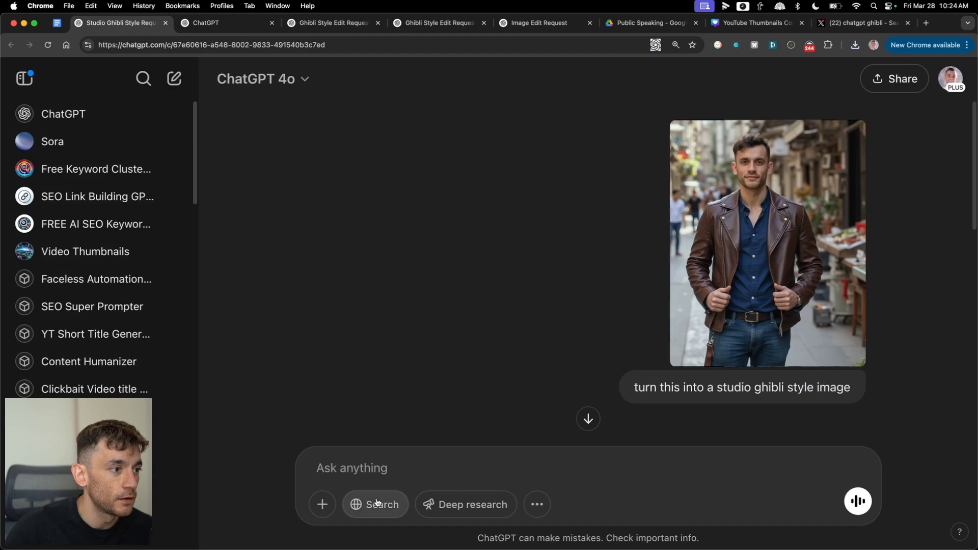
left_click(204, 24)
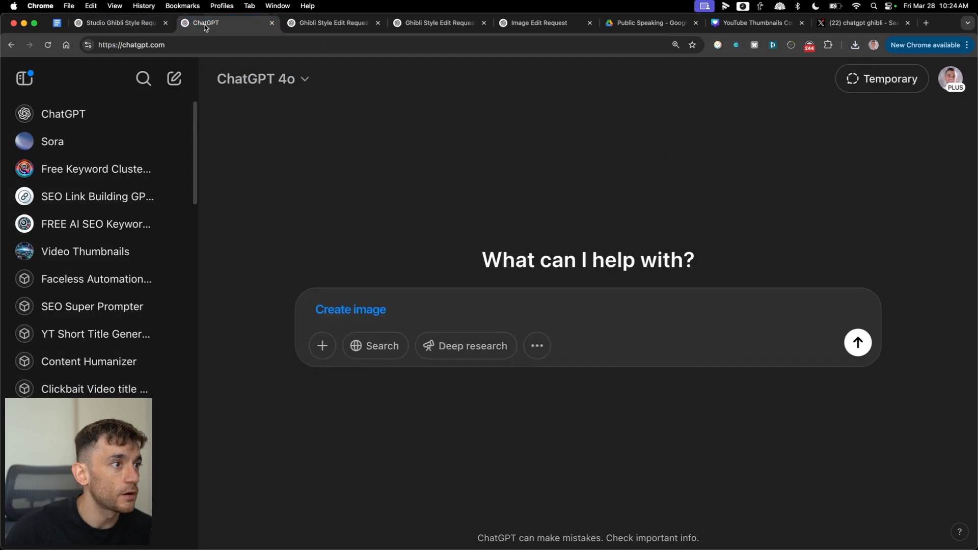
left_click(322, 345)
left_click(366, 308)
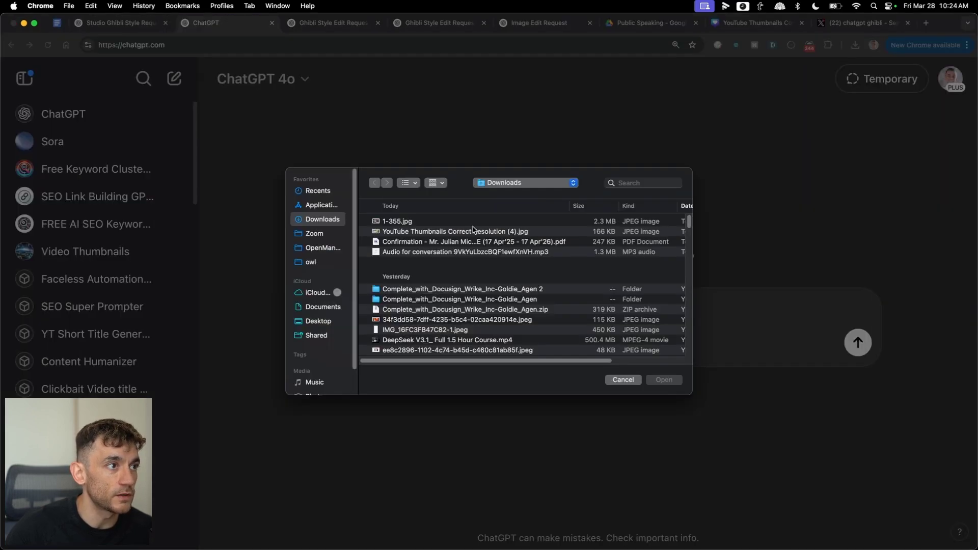
double_click(469, 223)
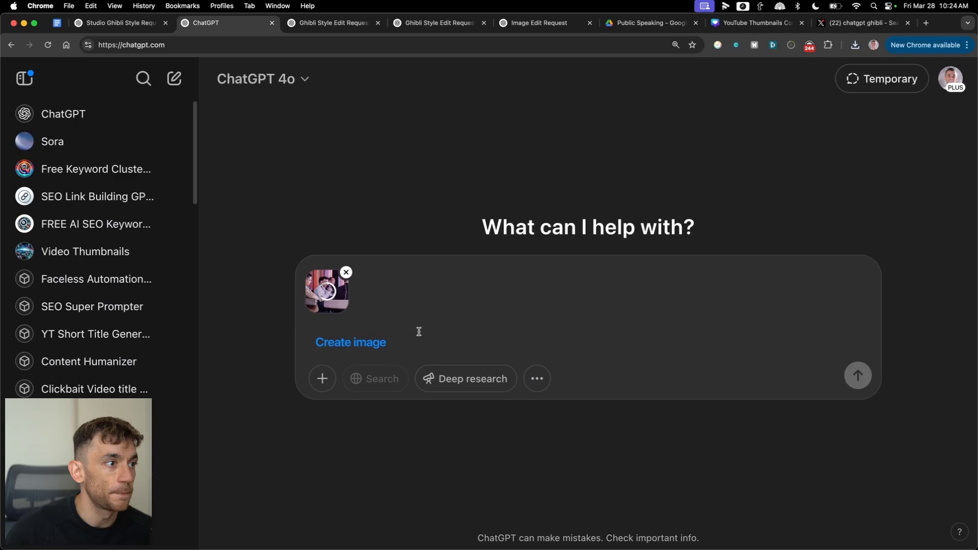
type("make t")
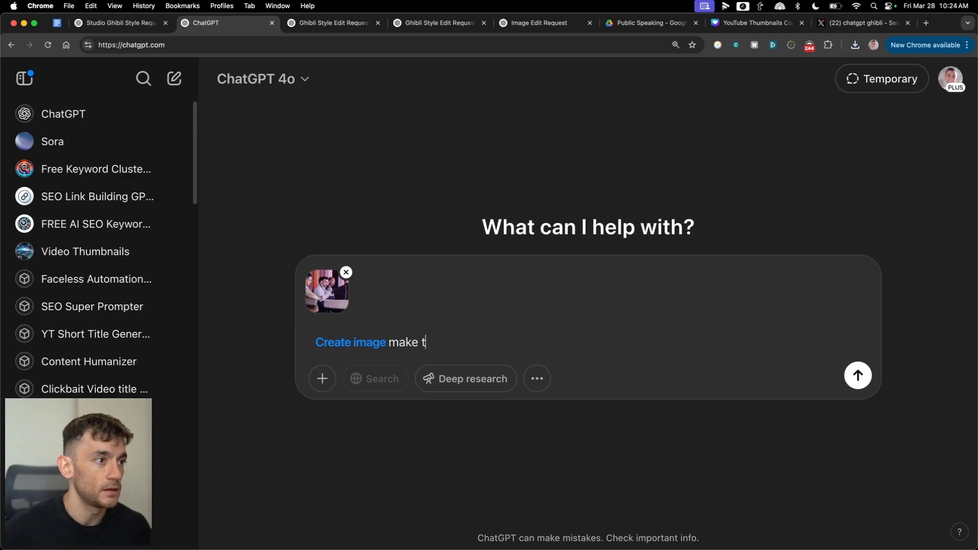
type("his image ghibili ")
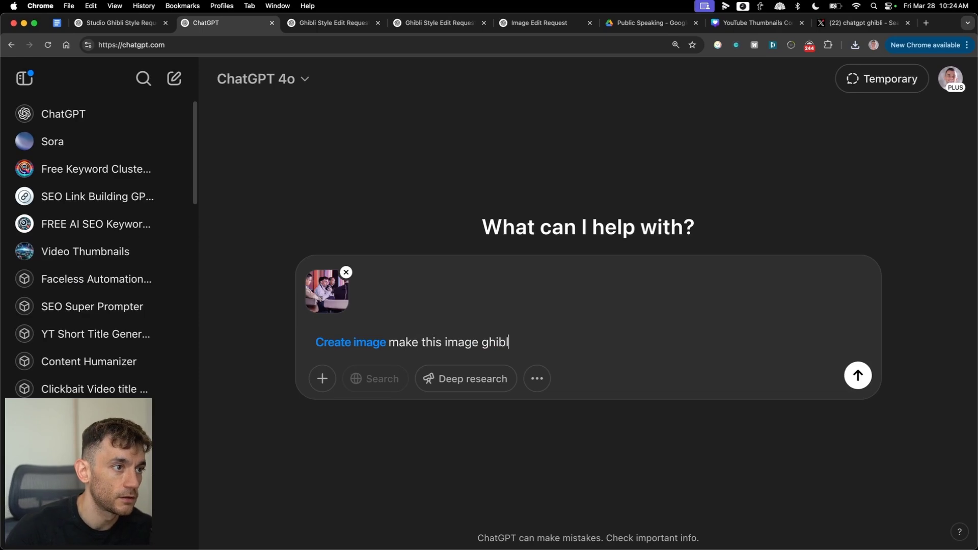
type("i style")
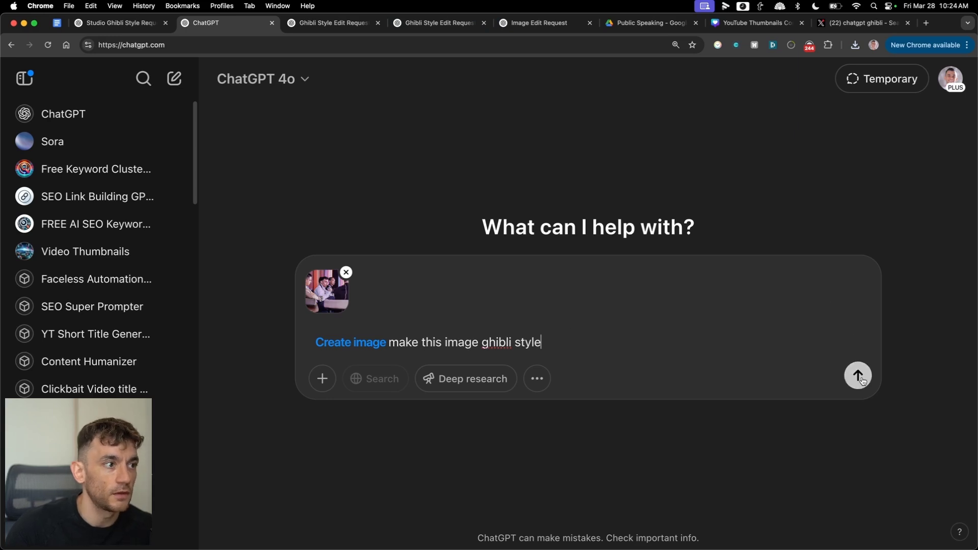
left_click(858, 377)
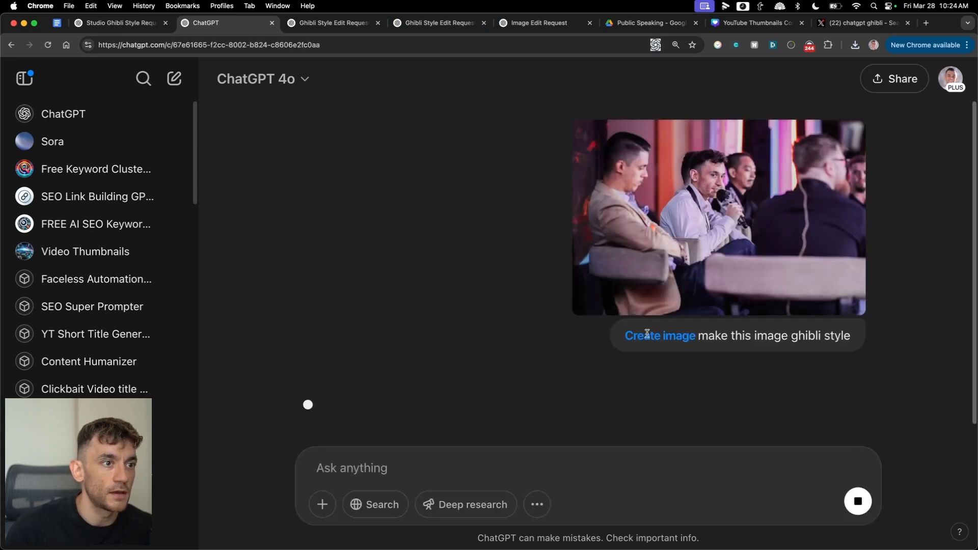
- Reduce the page zoom to 125% and follow the blurred Ghibli preview as it renders
left_click_drag(624, 335, 640, 367)
scroll(629, 384, "down", 2)
key("super+minus")
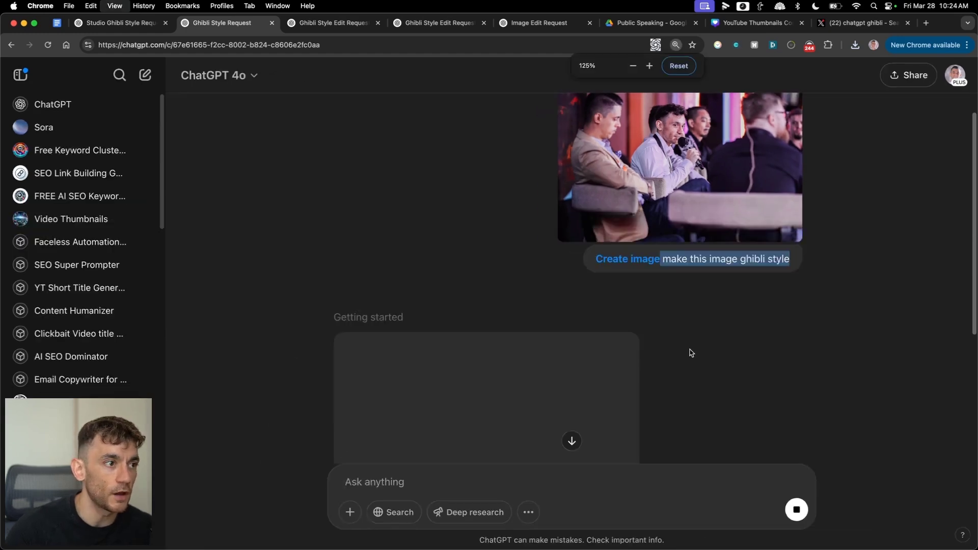
key("super+minus")
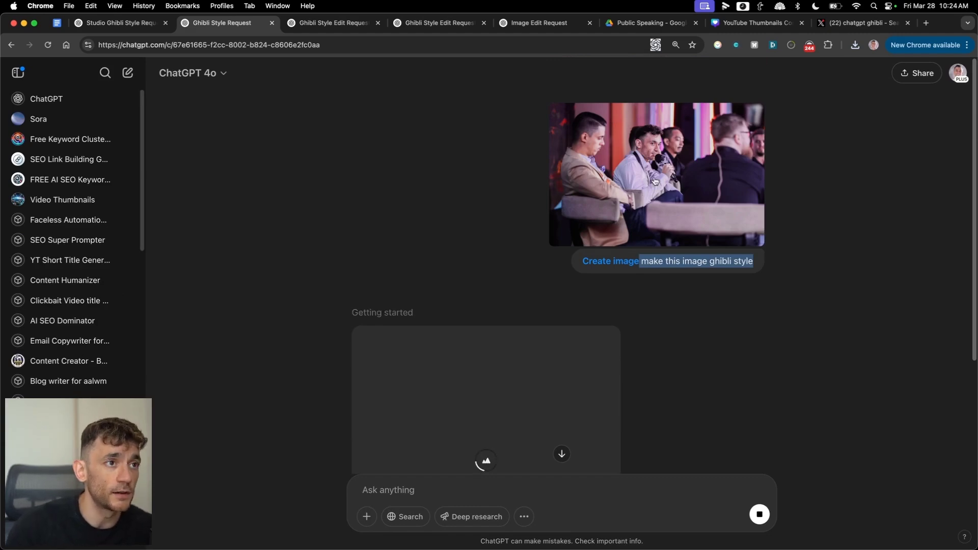
scroll(655, 181, "down", 3)
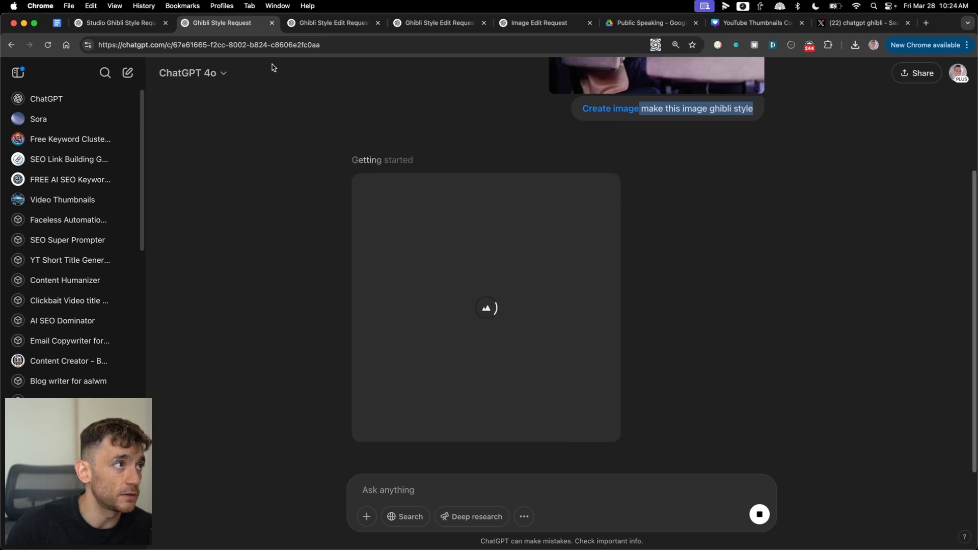
left_click(211, 74)
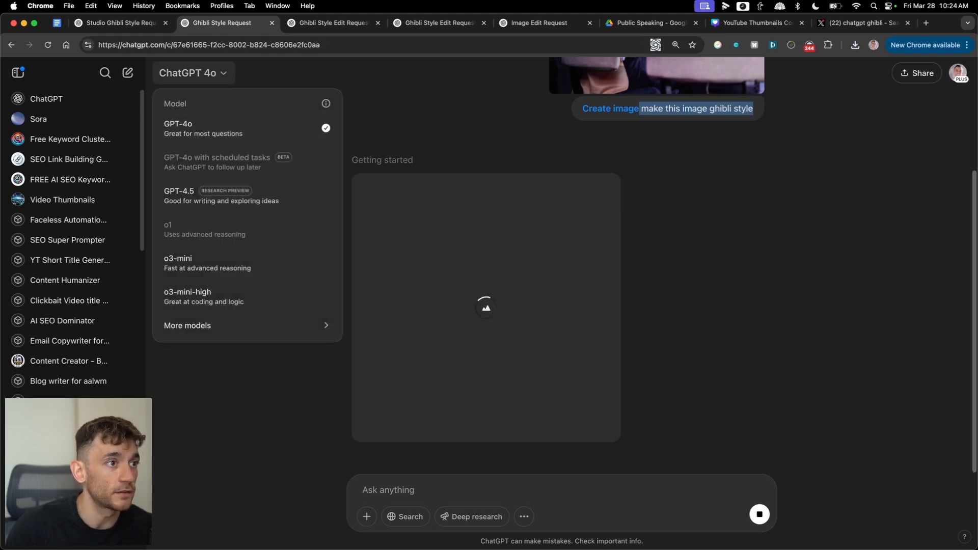
left_click(816, 282)
scroll(817, 281, "up", 3)
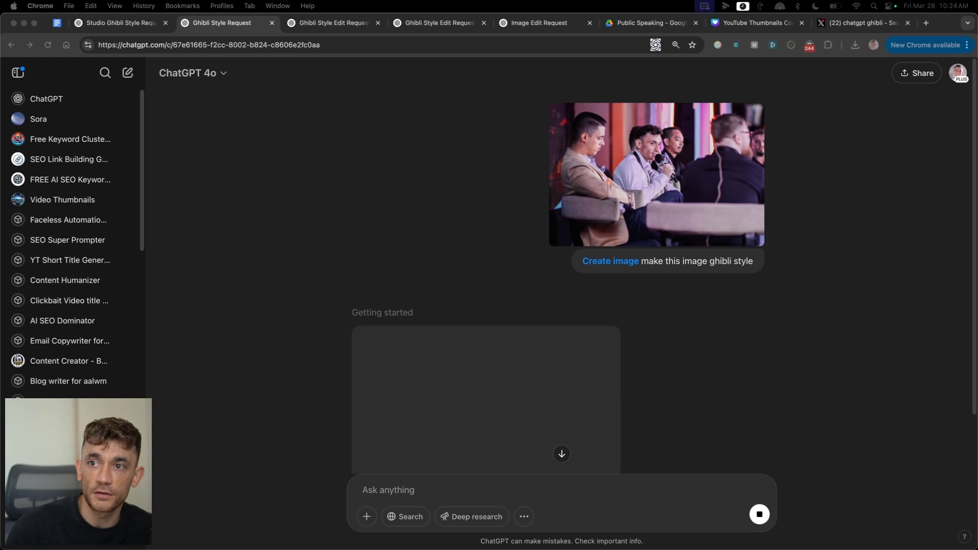
scroll(632, 421, "down", 2)
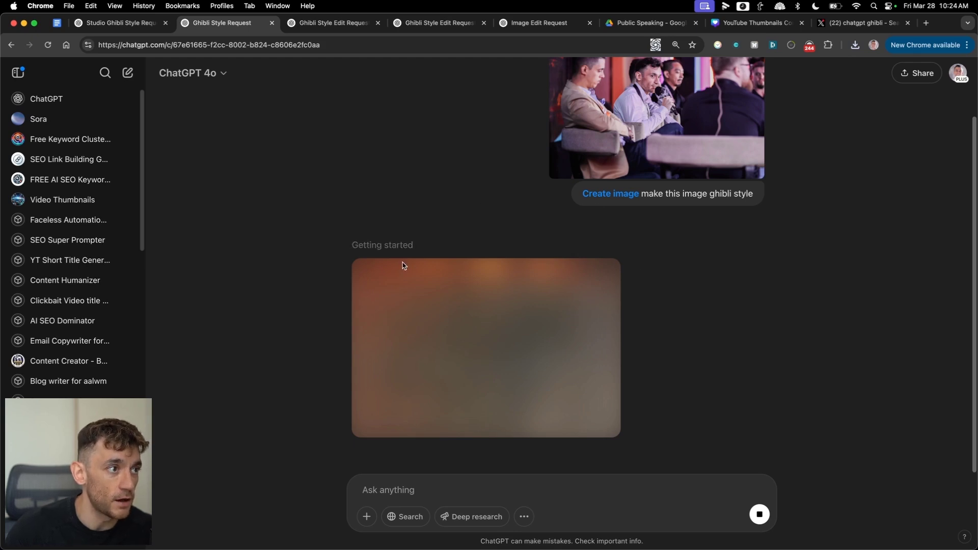
triple_click(560, 236)
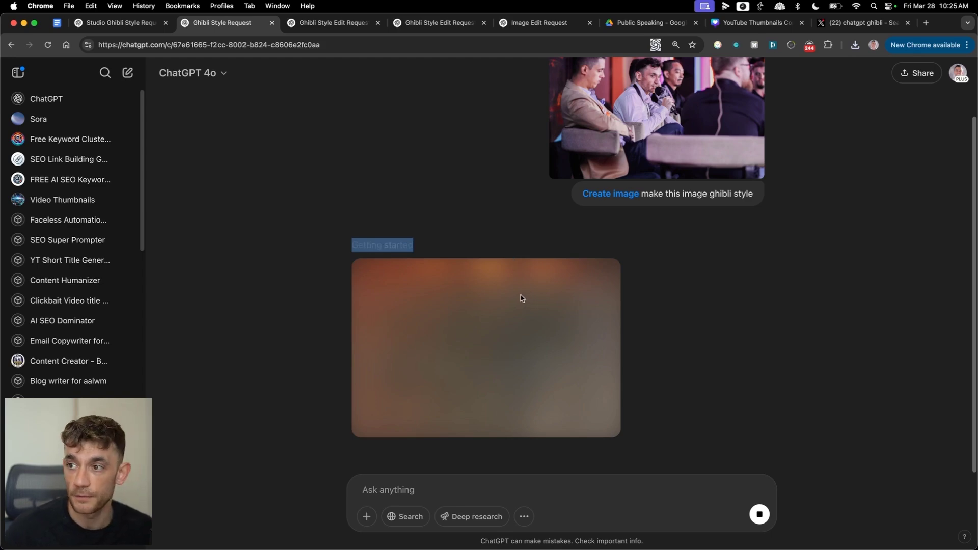
- Bring up the thumbnail edit conversation at a larger page zoom
key("ctrl+Tab")
key("ctrl+Tab")
key("ctrl+shift+Tab")
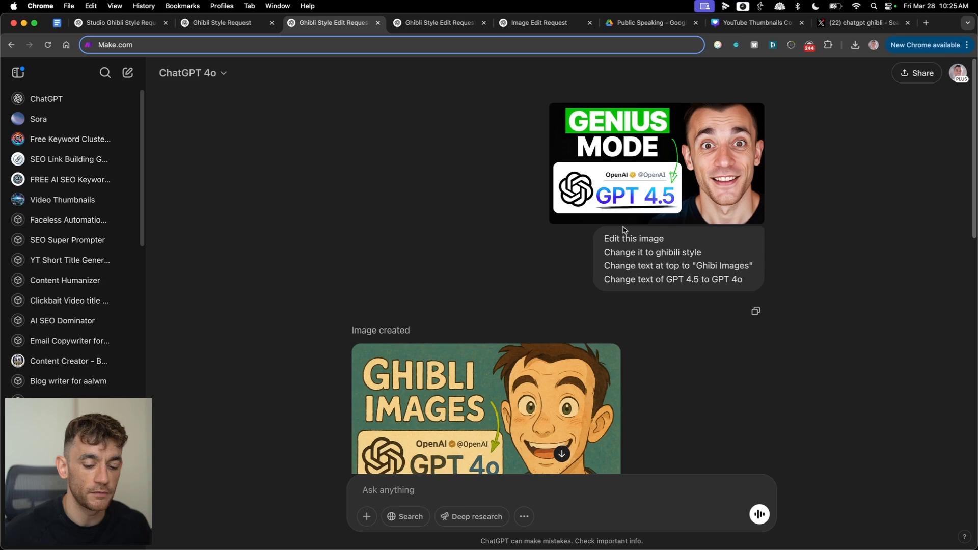
key("super+equal")
key("super+equal")
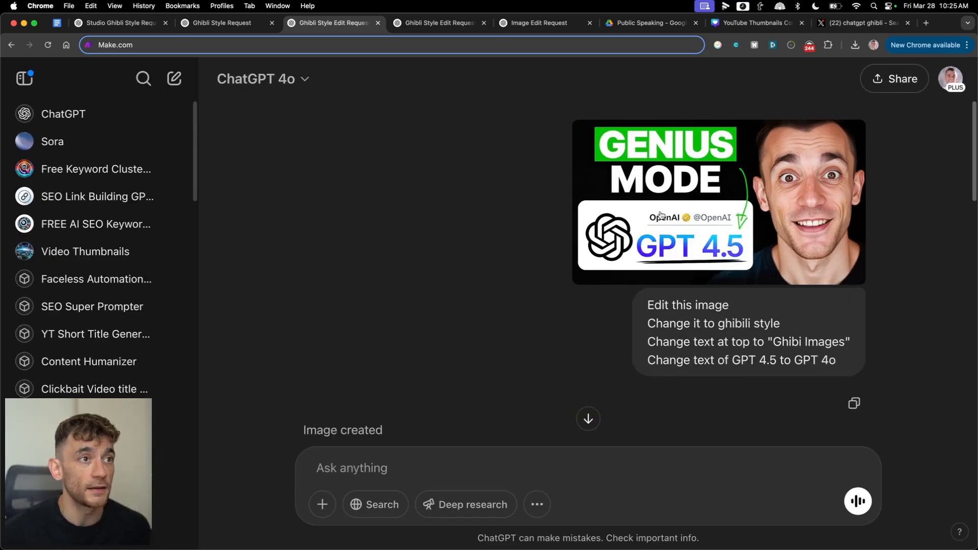
left_click(233, 22)
left_click(341, 25)
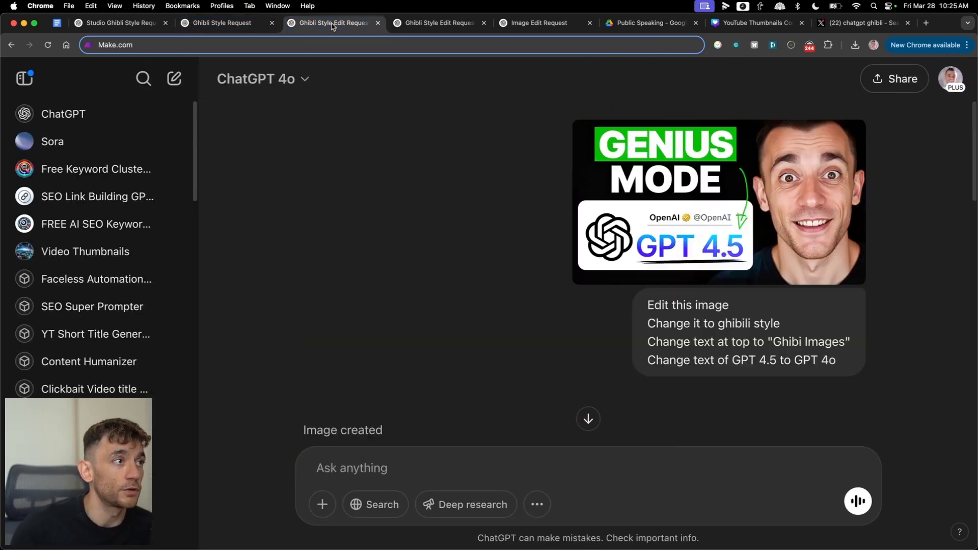
left_click(229, 22)
scroll(458, 204, "down", 4)
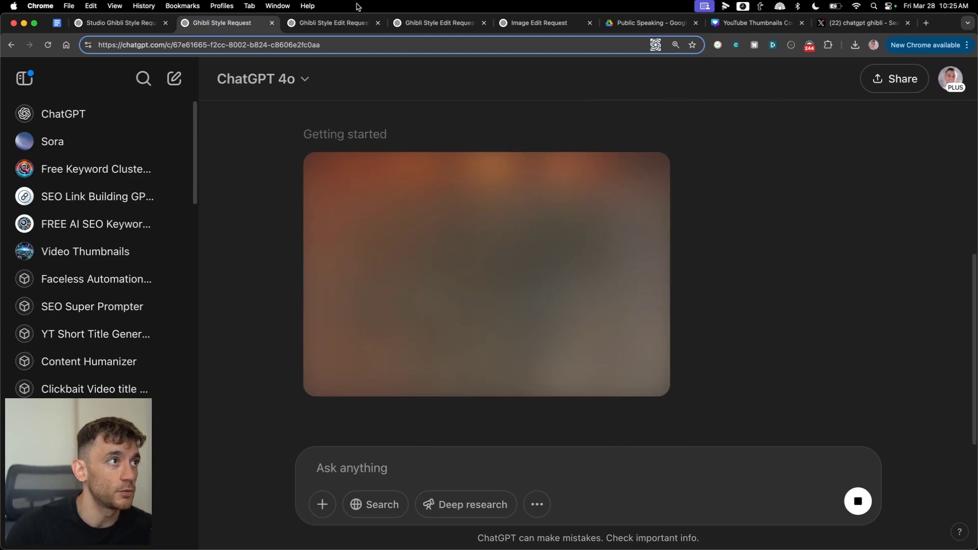
left_click(352, 22)
scroll(866, 215, "down", 8)
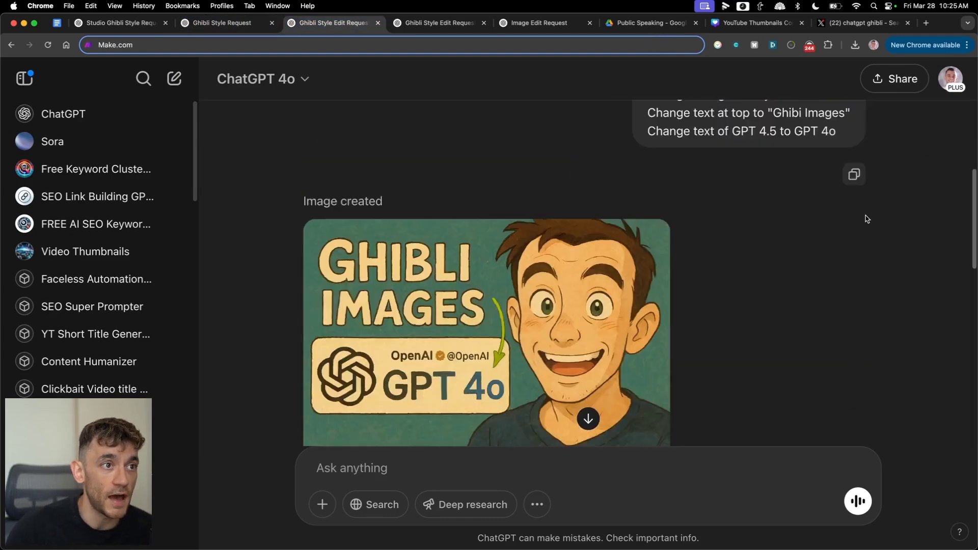
scroll(907, 222, "up", 8)
scroll(836, 265, "down", 4)
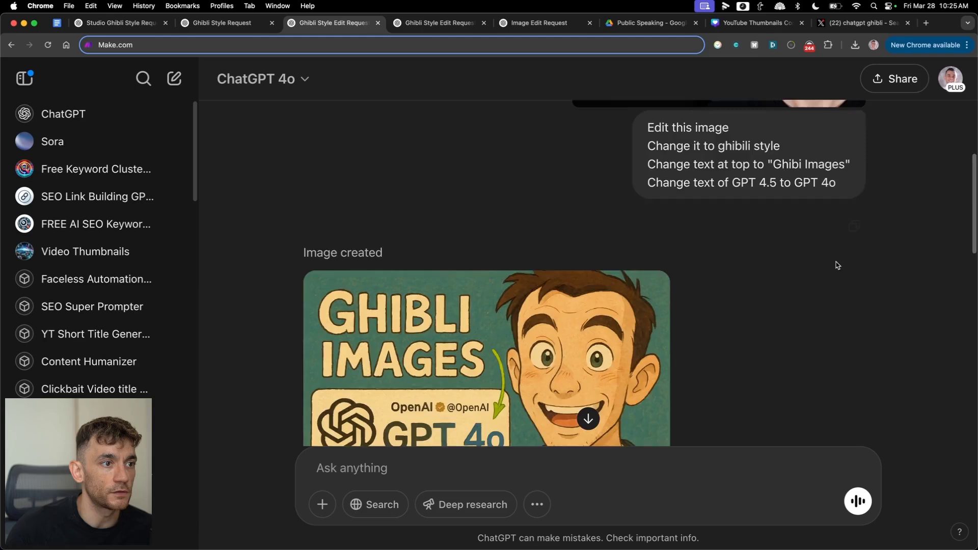
scroll(787, 229, "up", 4)
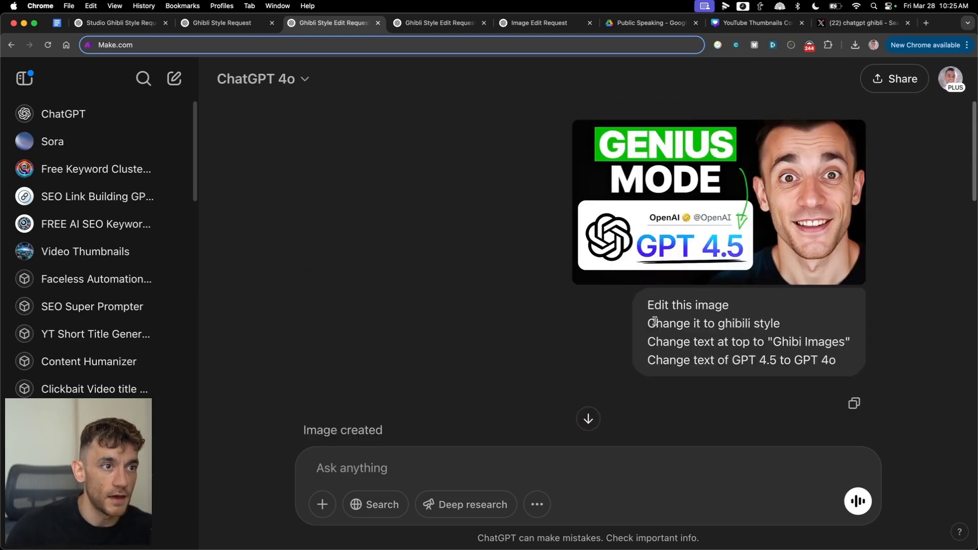
- Highlight the edit prompt's lines, including the 'Ghibi Images' title and Ghibli-style request
left_click_drag(646, 305, 868, 341)
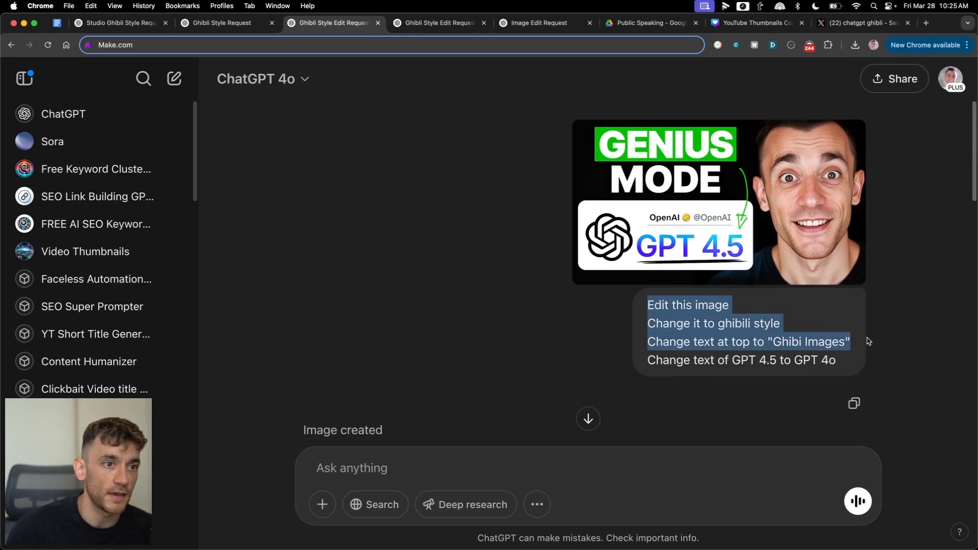
left_click(734, 349)
triple_click(653, 360)
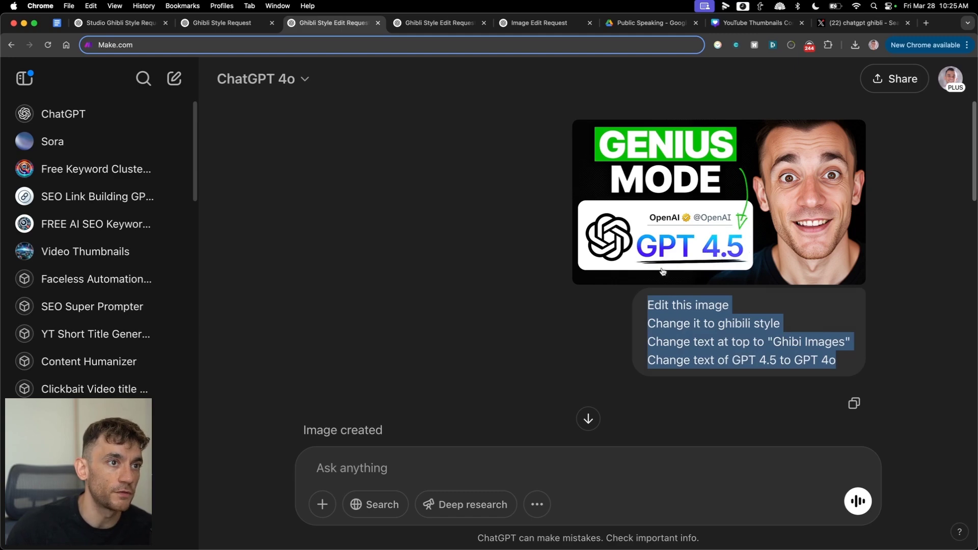
left_click(752, 347)
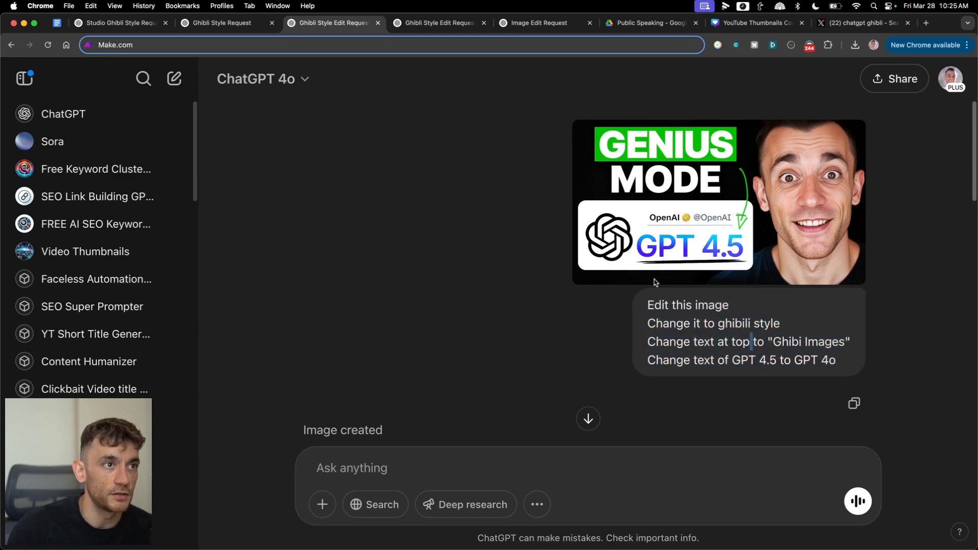
left_click_drag(854, 344, 767, 341)
left_click(768, 341)
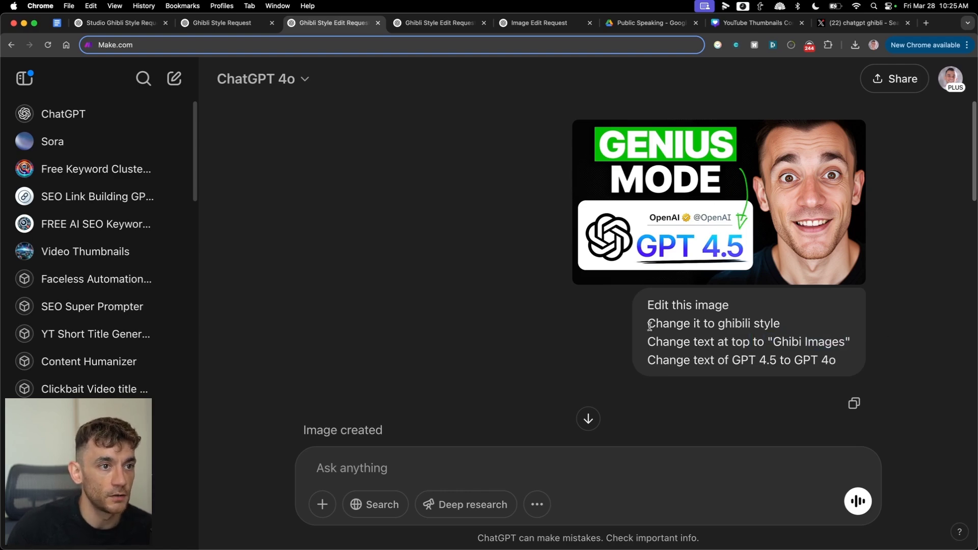
left_click_drag(647, 323, 788, 326)
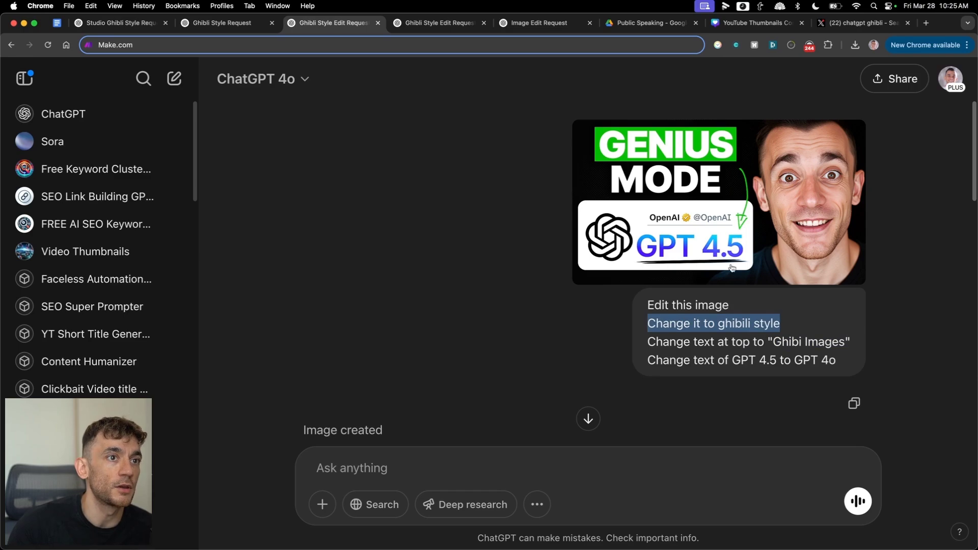
scroll(671, 343, "down", 6)
scroll(727, 338, "down", 5)
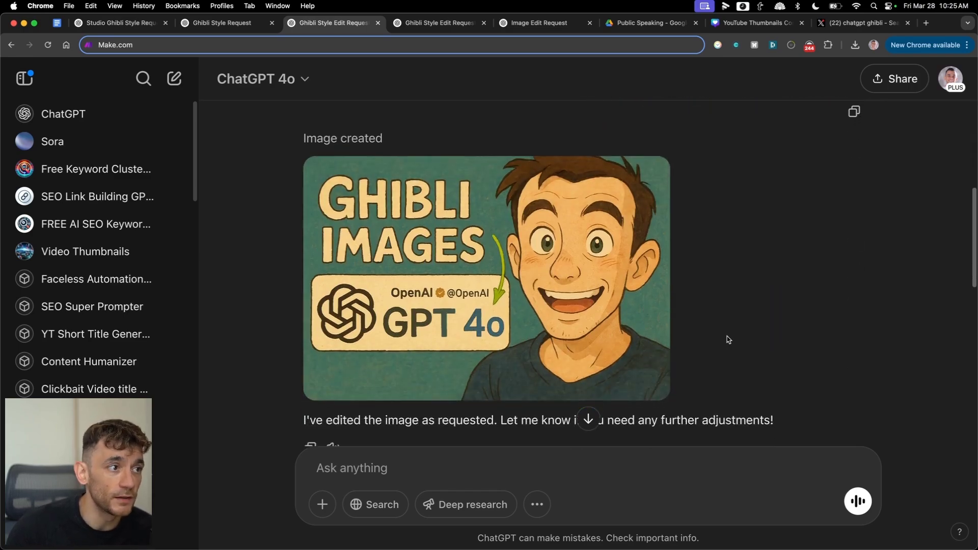
scroll(658, 396, "up", 3)
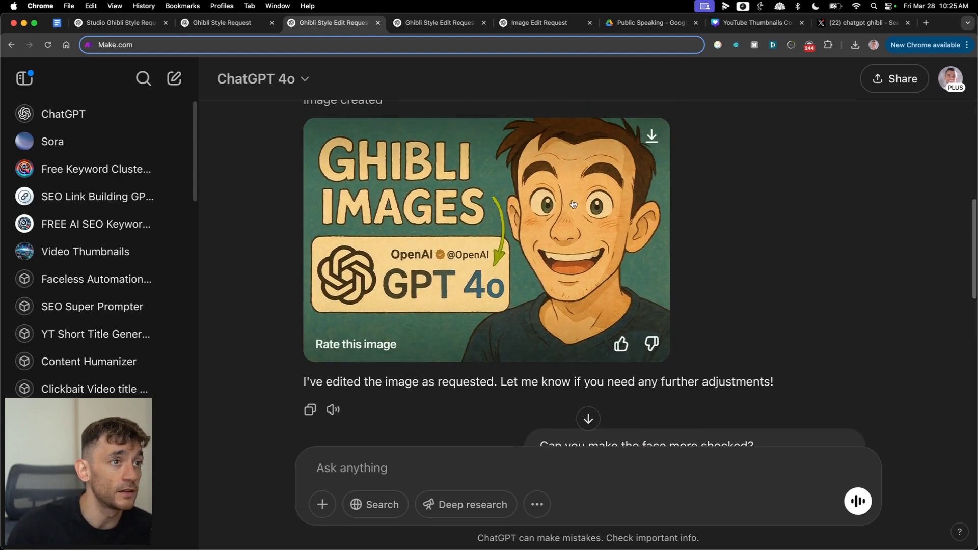
left_click(651, 148)
left_click(917, 81)
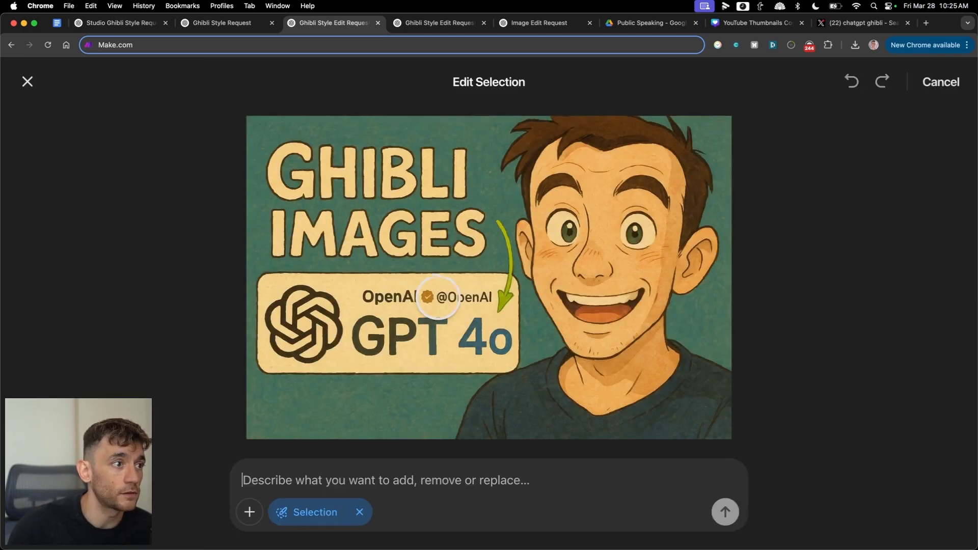
mouse_move(438, 297)
left_mouse_down()
mouse_move(360, 323)
mouse_move(443, 353)
left_mouse_up()
mouse_move(558, 148)
left_mouse_down()
mouse_move(666, 239)
mouse_move(647, 229)
left_mouse_up()
left_click(941, 82)
key("Escape")
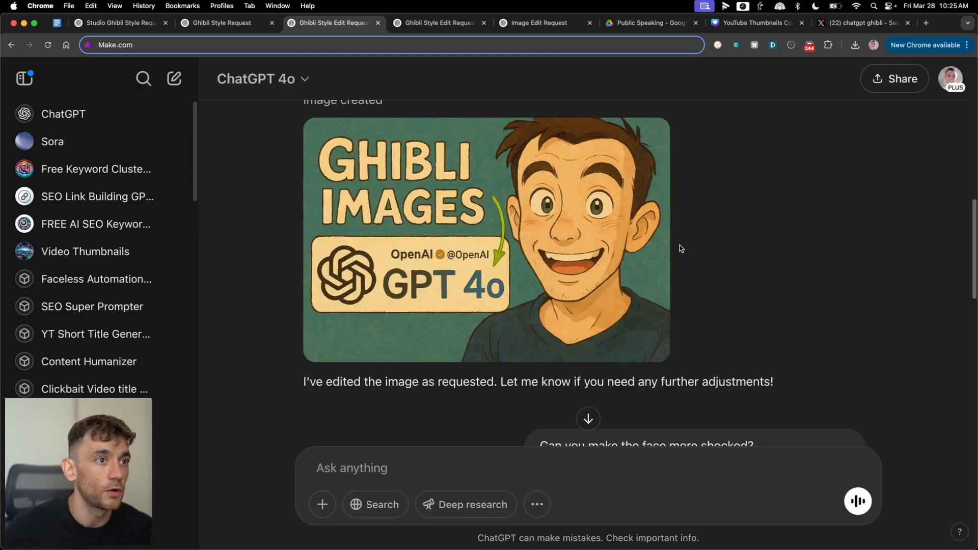
scroll(679, 286, "down", 5)
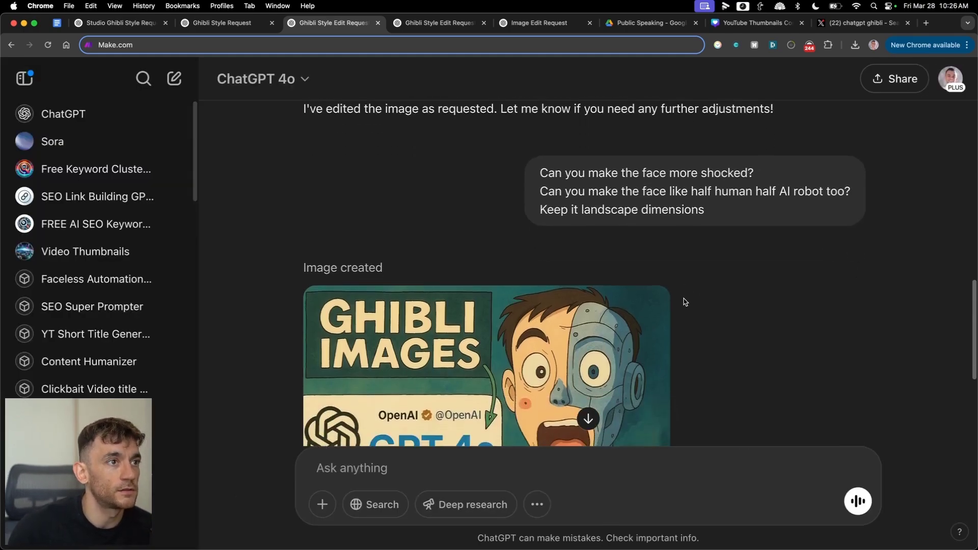
- Highlight the follow-up request for a more shocked face and half human, half AI robot
scroll(684, 302, "up", 5)
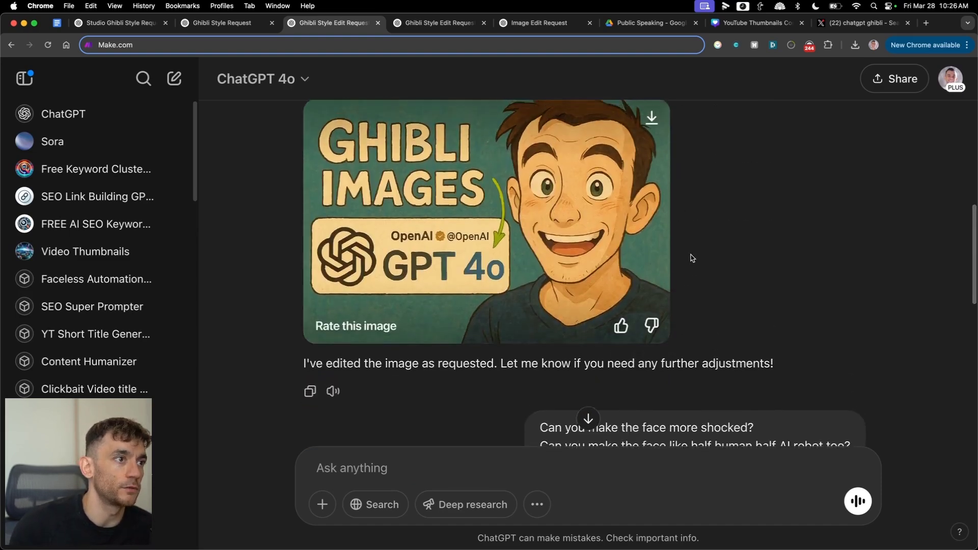
scroll(691, 257, "up", 1)
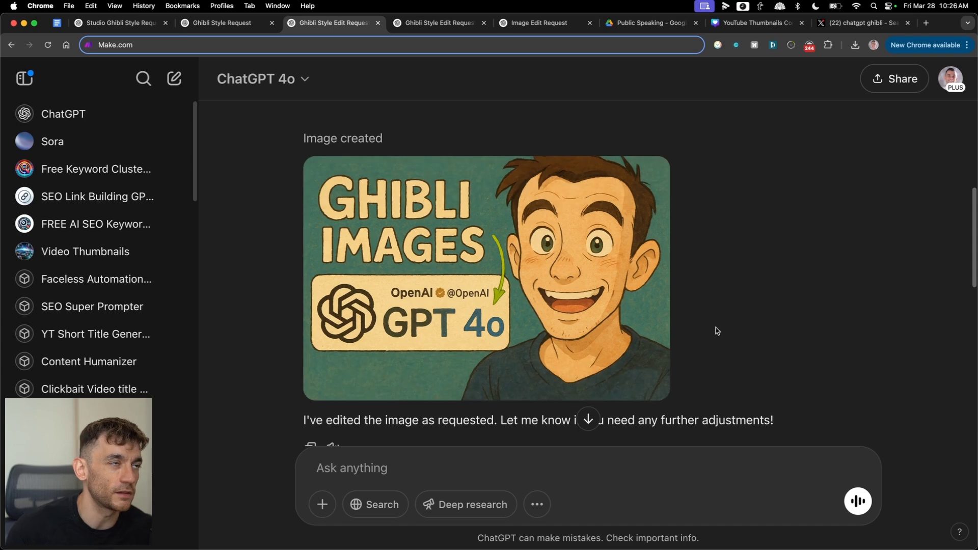
scroll(565, 352, "down", 3)
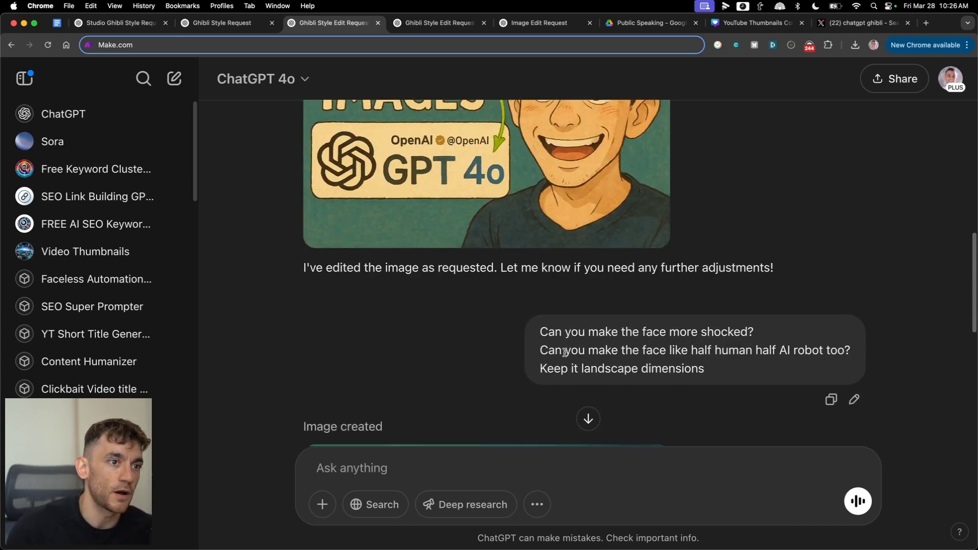
left_click_drag(540, 331, 792, 331)
left_click_drag(539, 352, 851, 358)
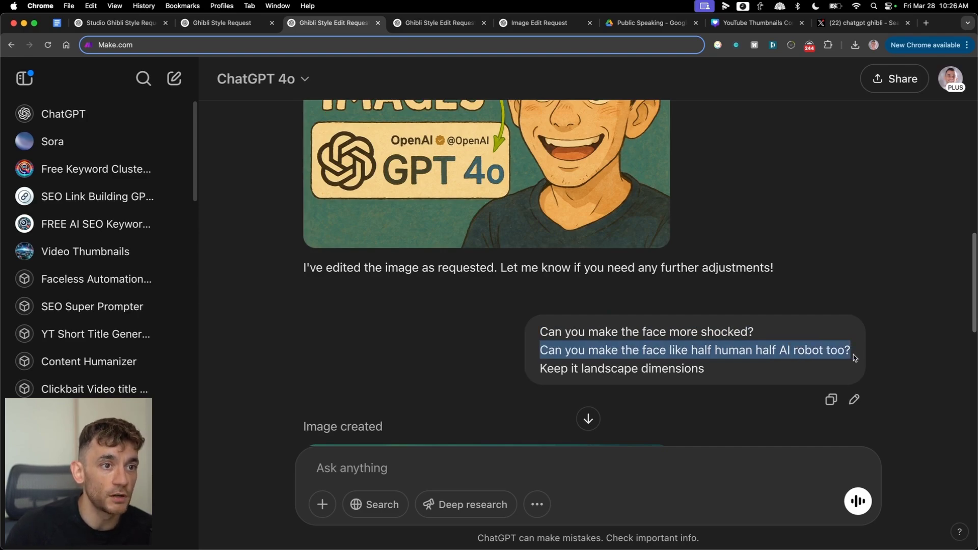
scroll(838, 351, "up", 1)
scroll(690, 367, "down", 2)
left_click(526, 324)
left_click_drag(539, 285, 724, 329)
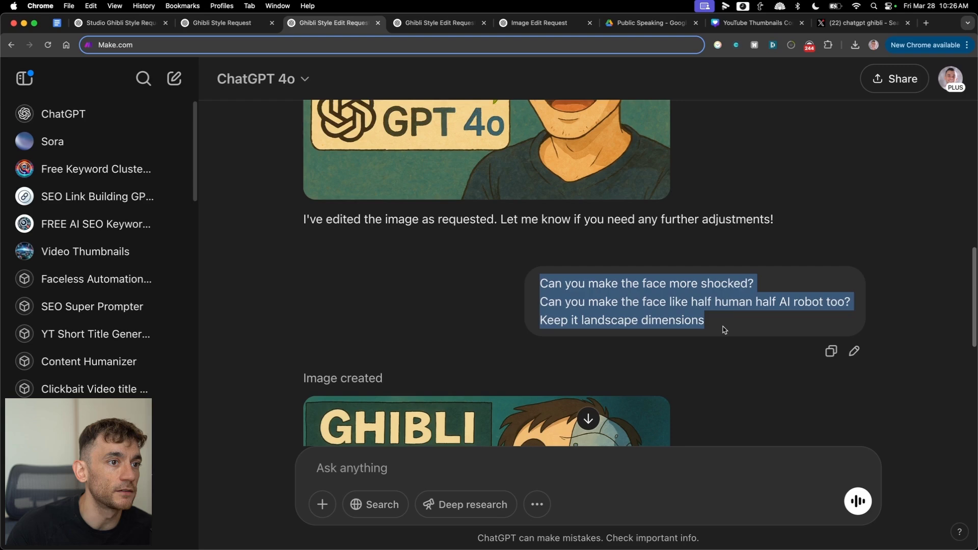
scroll(724, 330, "down", 3)
- Zoom out, view the half-robot image full size, then go to the photo conversation
key("super+minus")
scroll(564, 359, "up", 1)
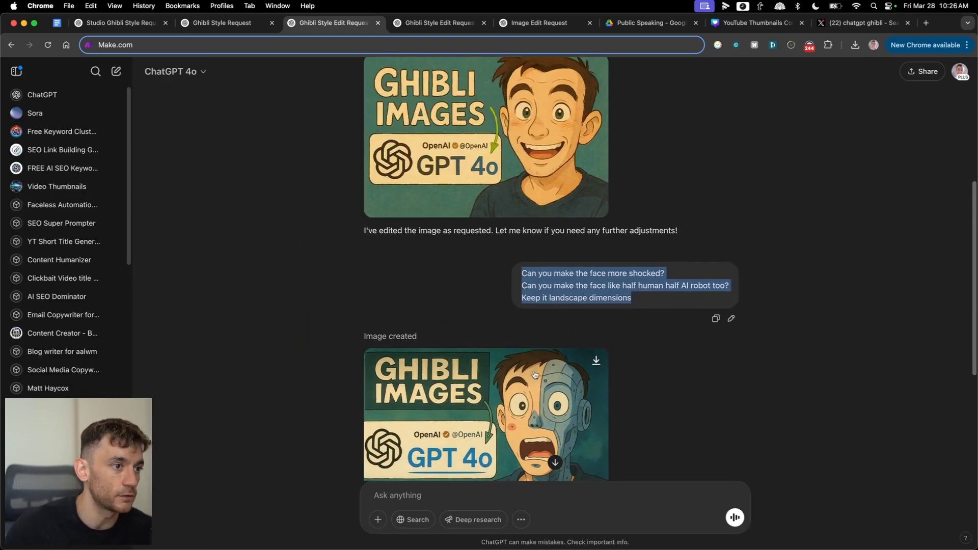
scroll(520, 427, "down", 2)
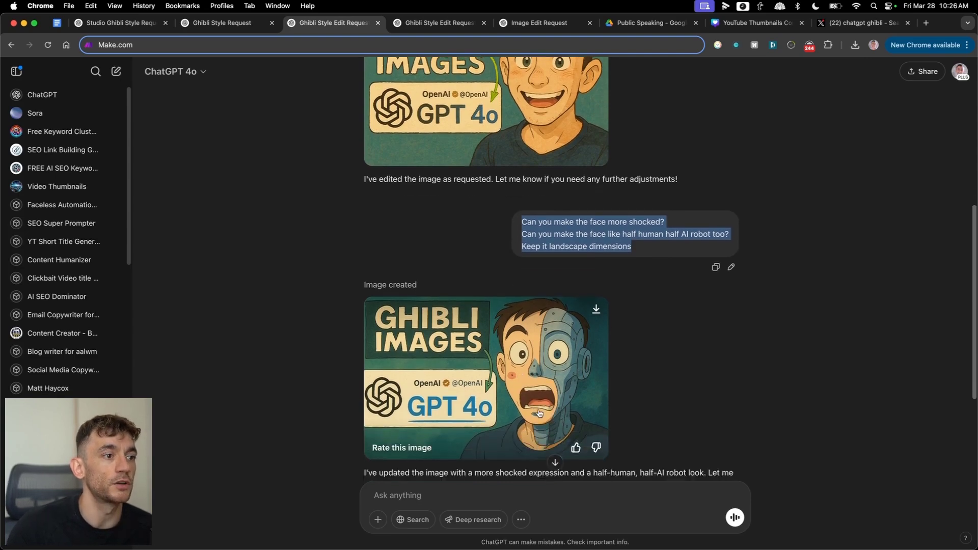
scroll(541, 385, "up", 2)
scroll(538, 422, "down", 1)
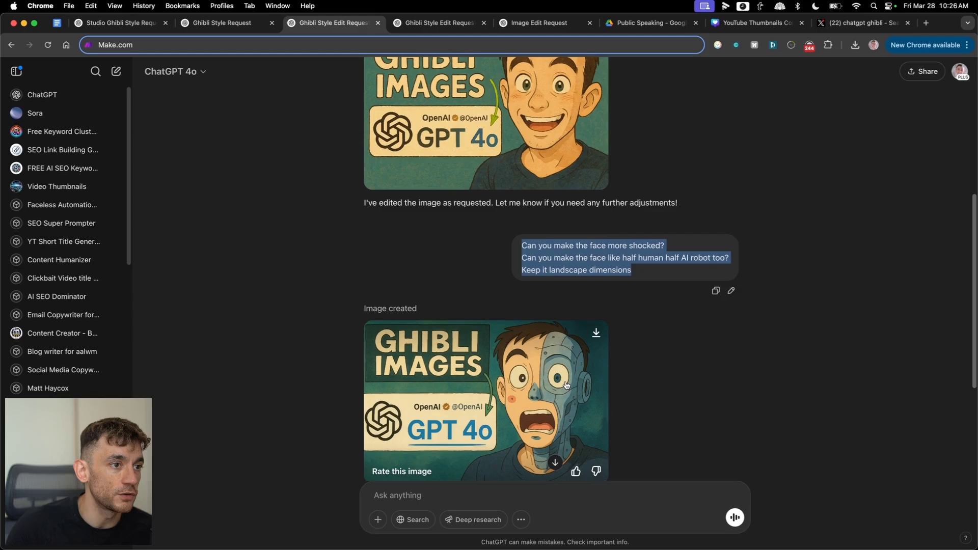
left_click(535, 414)
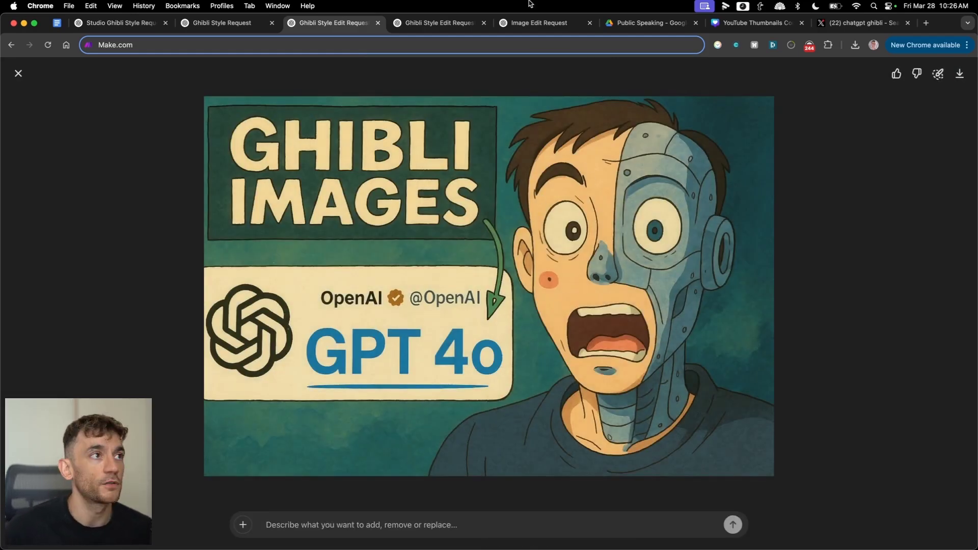
left_click(238, 22)
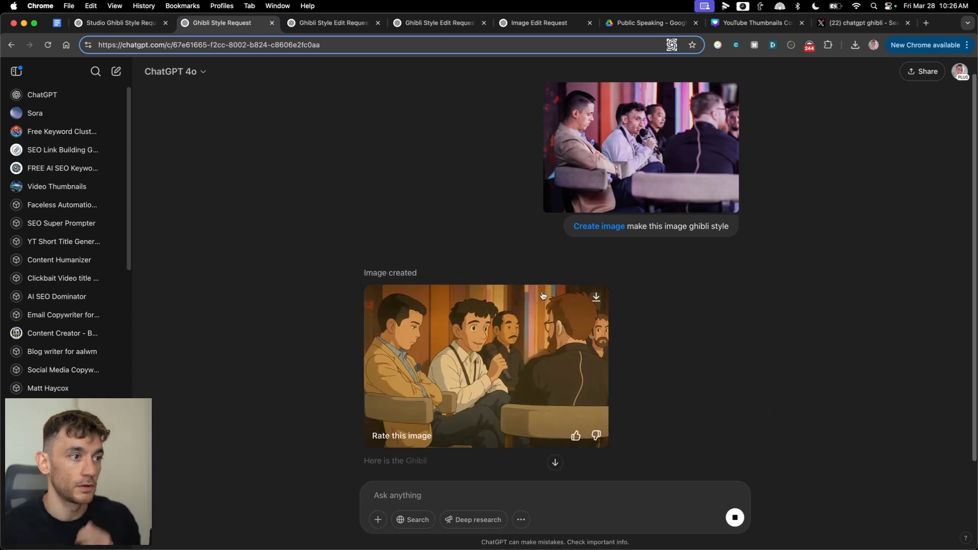
- View the original panel photo full size, then look over its finished Ghibli version
left_click(654, 182)
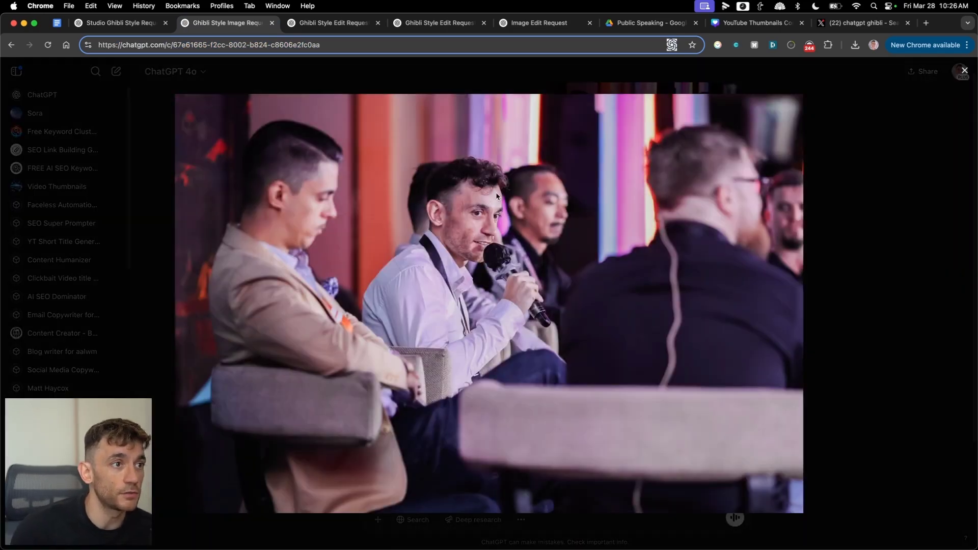
left_click(819, 209)
left_click(491, 345)
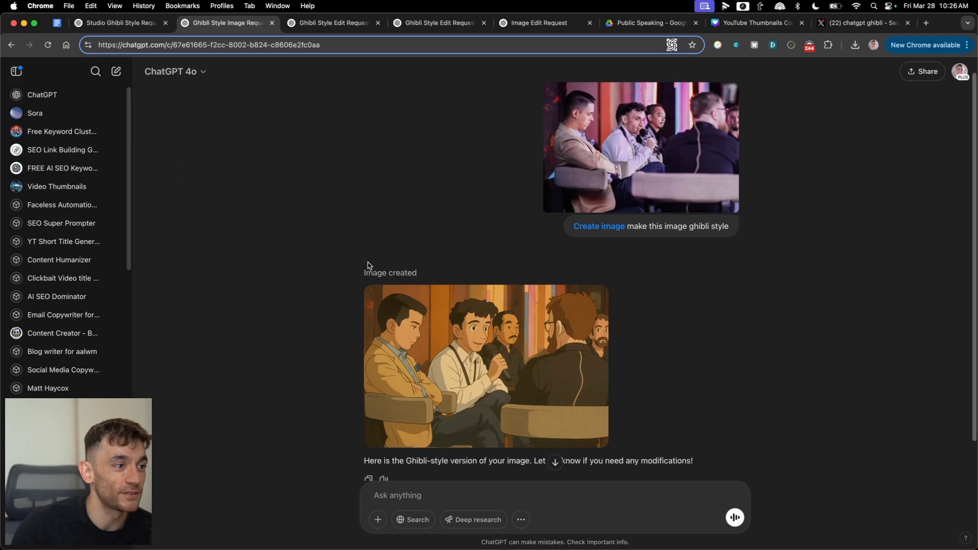
scroll(479, 330, "down", 2)
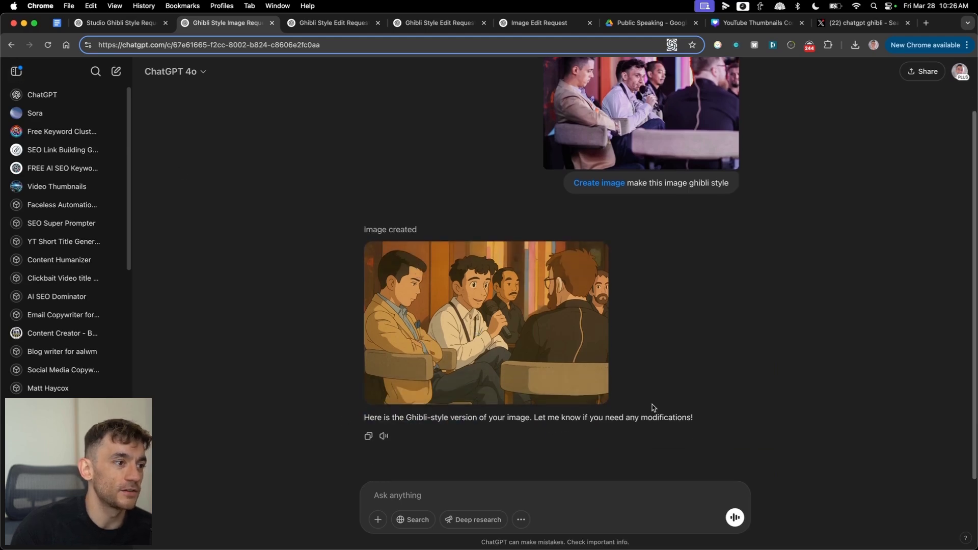
key("ctrl+Tab")
key("ctrl+Tab")
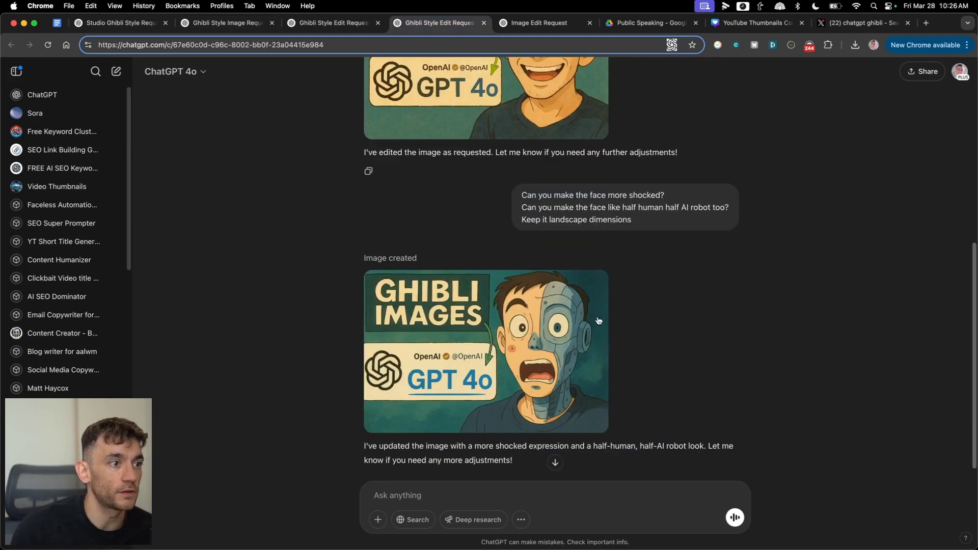
key("ctrl+Tab")
key("ctrl+shift+Tab")
key("ctrl+Tab")
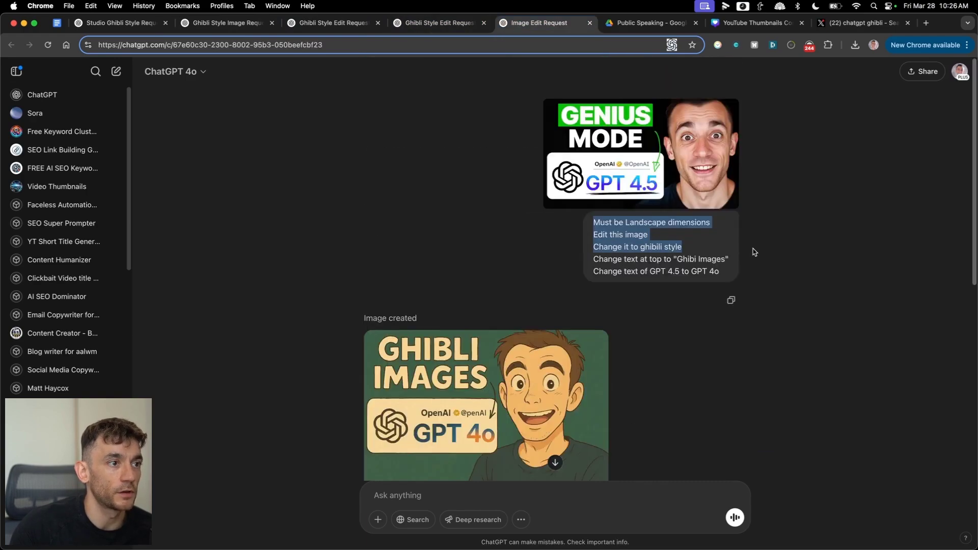
left_click_drag(753, 251, 760, 268)
scroll(759, 271, "down", 5)
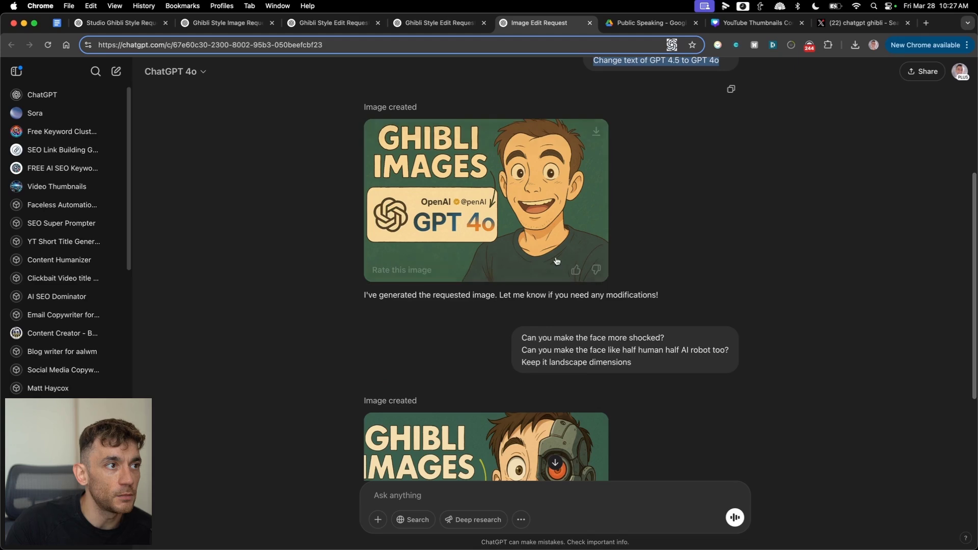
scroll(557, 261, "down", 3)
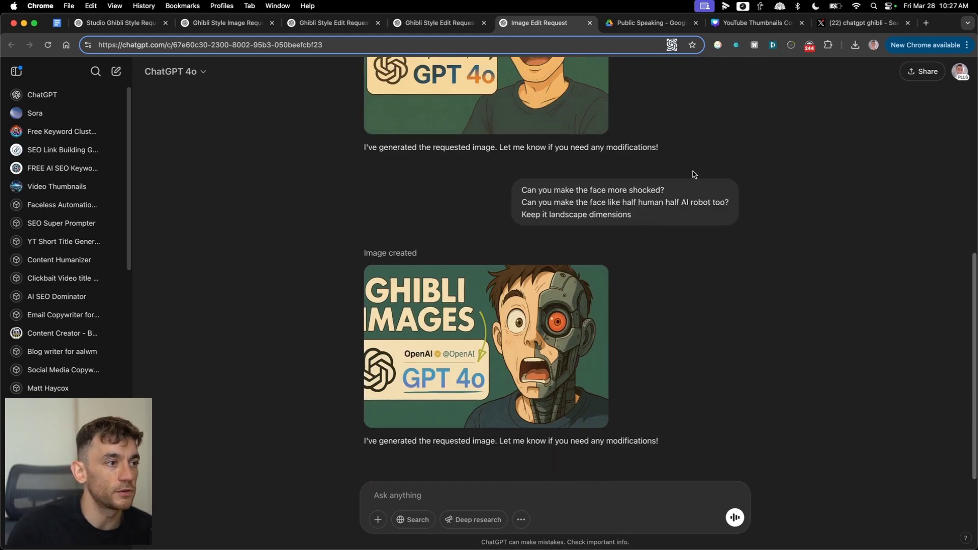
scroll(703, 257, "up", 8)
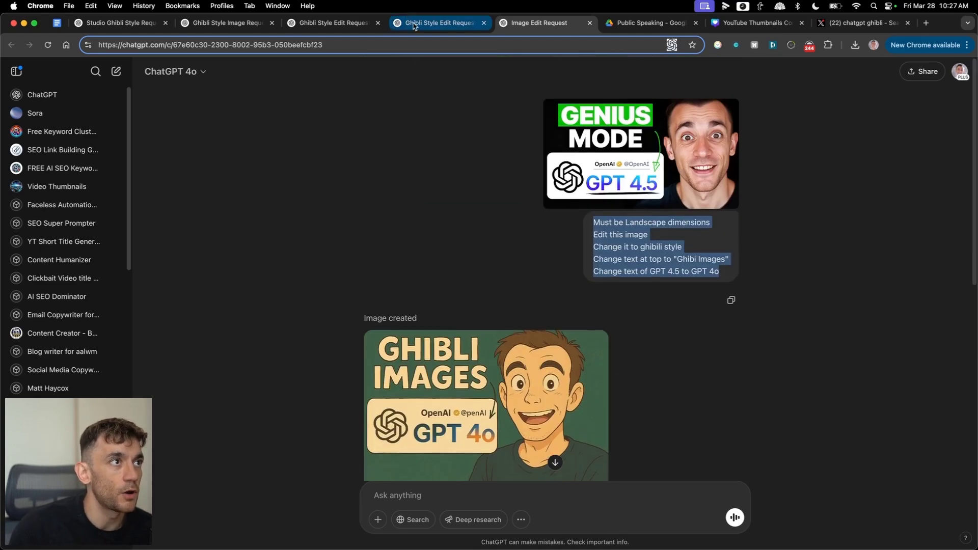
left_click(420, 24)
left_click_drag(594, 220, 747, 270)
left_click(528, 152)
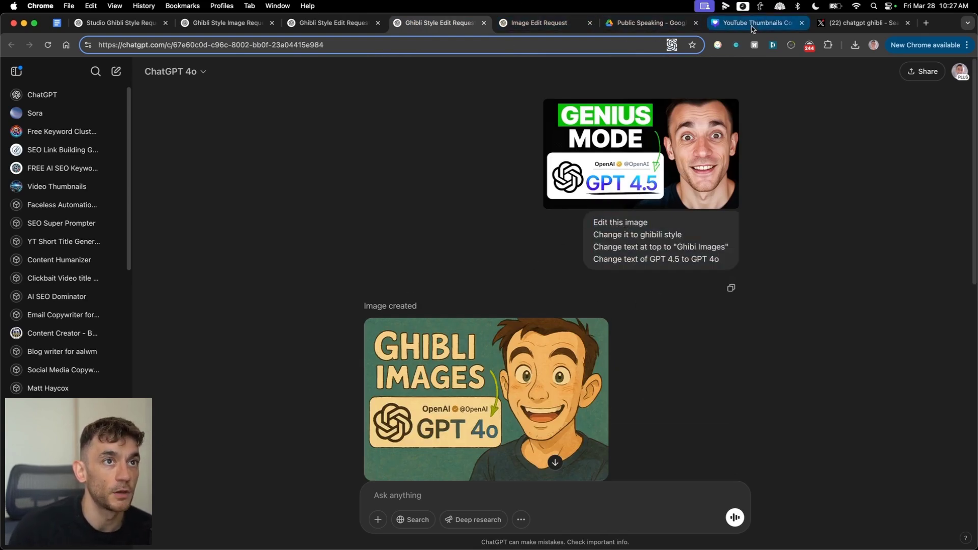
- Open the restyle-any-image post and enlarge its couple, party and fireside photos
left_click(856, 23)
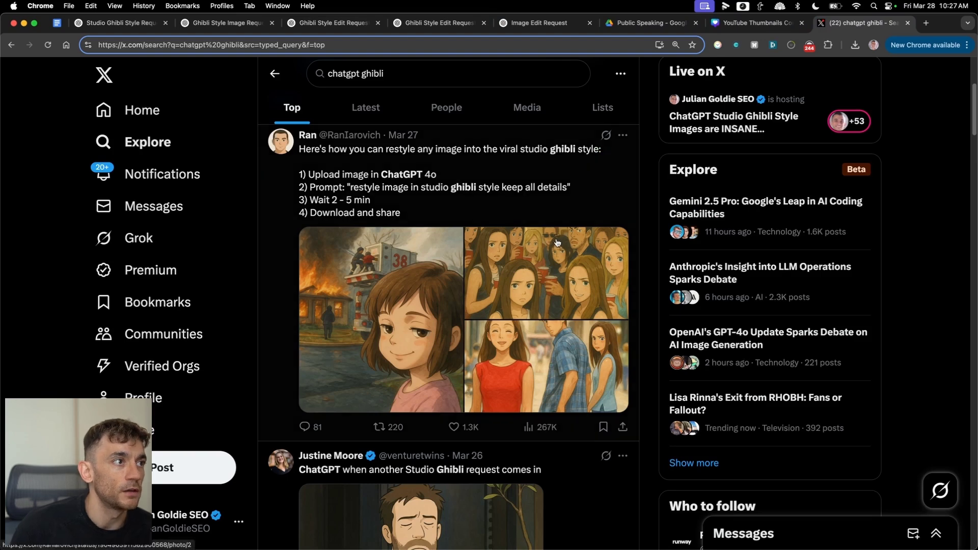
left_click(479, 205, "super")
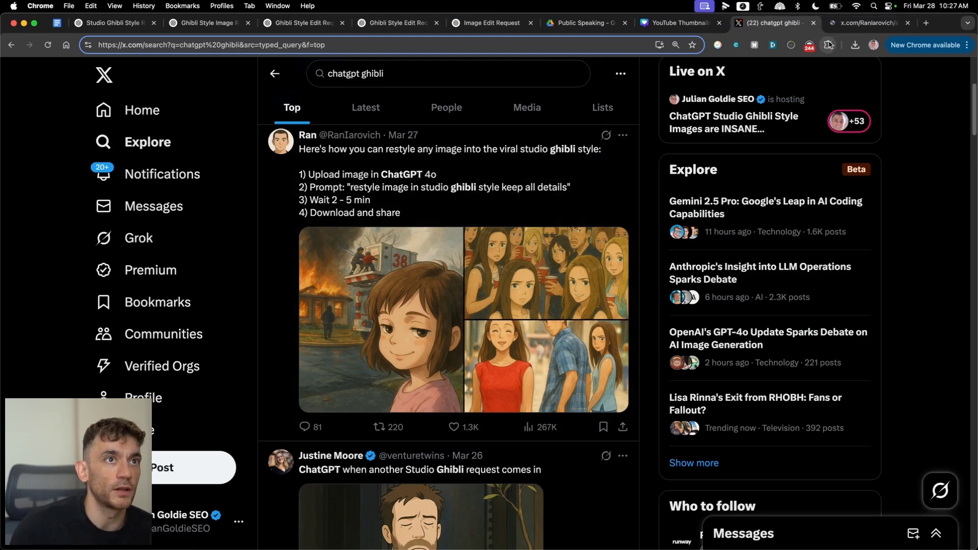
left_click(839, 25)
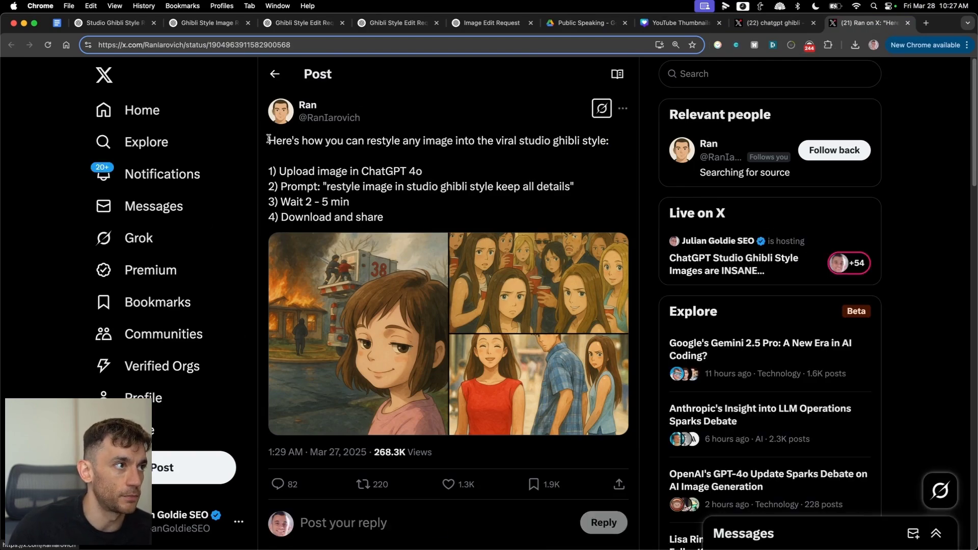
left_click_drag(269, 139, 633, 140)
left_click(344, 137)
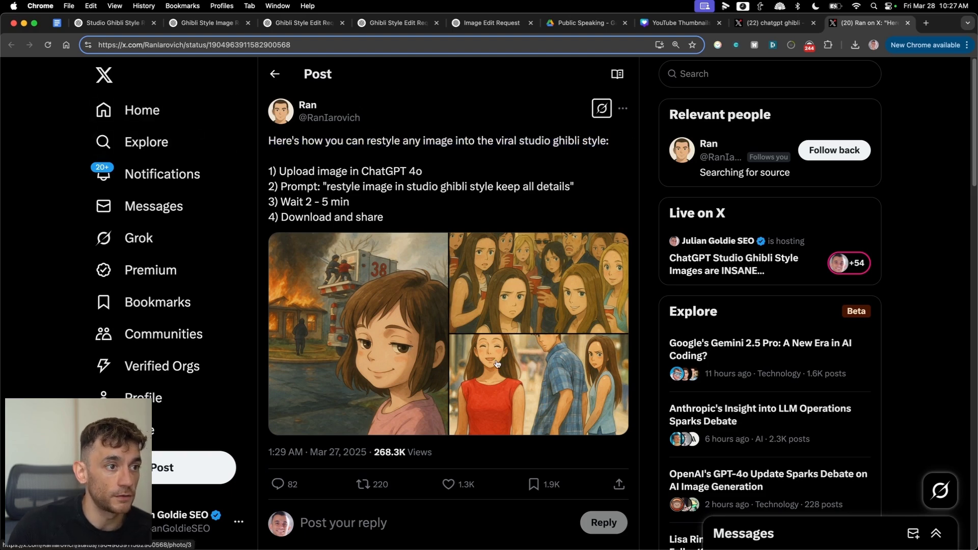
left_click(540, 384)
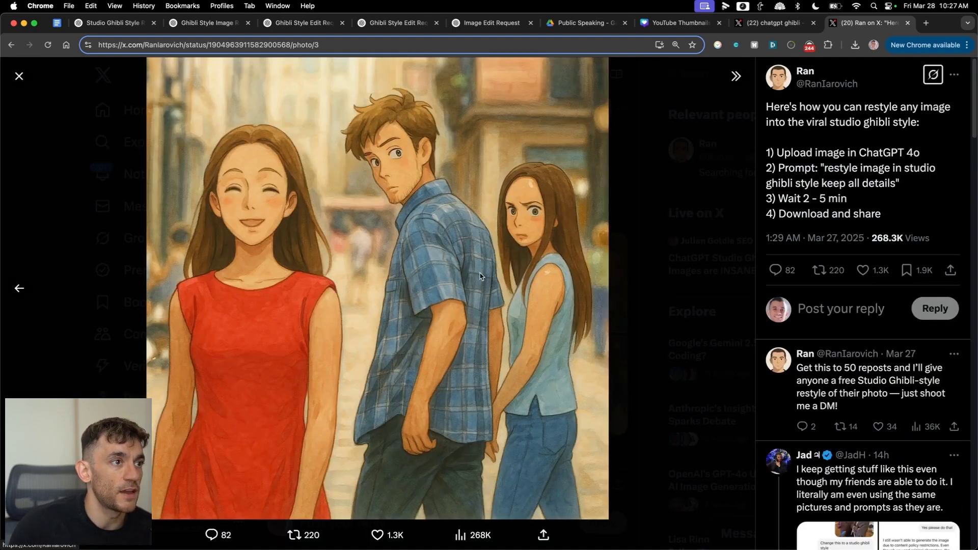
left_click(399, 224)
left_click(504, 254)
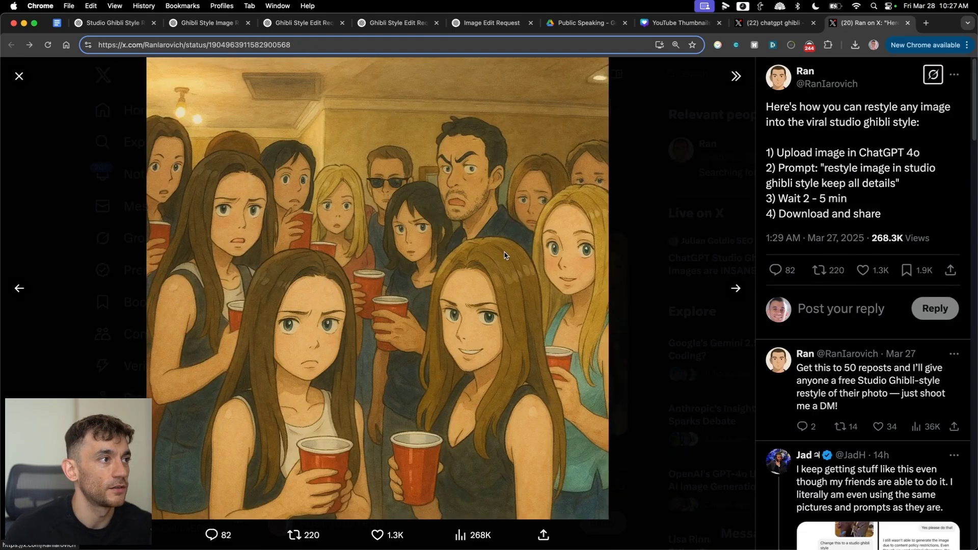
left_click(505, 255)
left_click(372, 250)
left_click(375, 256)
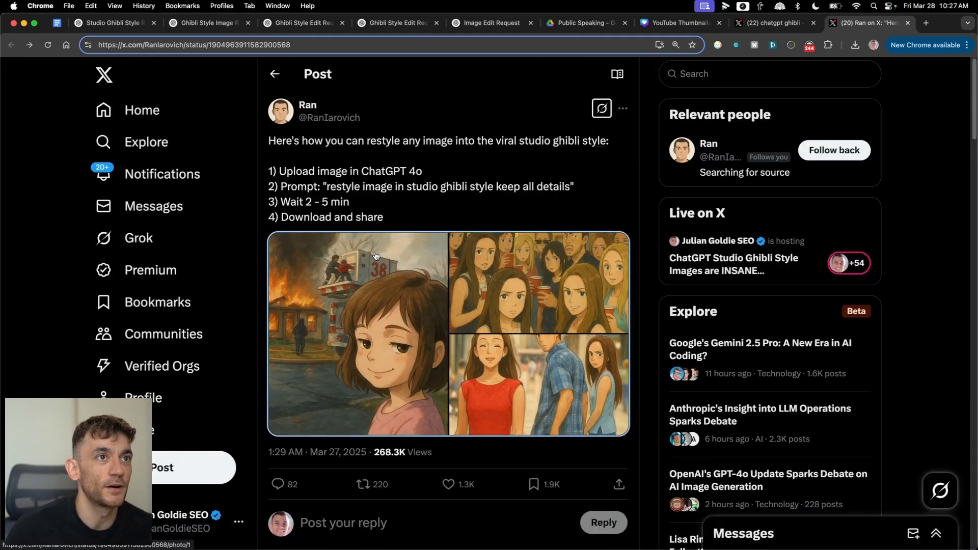
key("super+w")
- Scroll the search feed and compare the rally photo with its Ghibli version
scroll(392, 279, "down", 8)
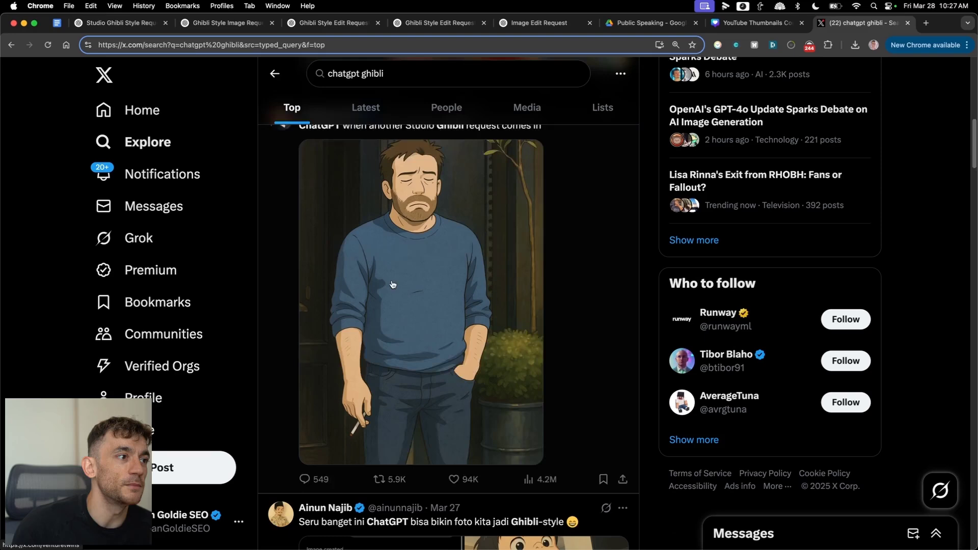
scroll(372, 336, "down", 5)
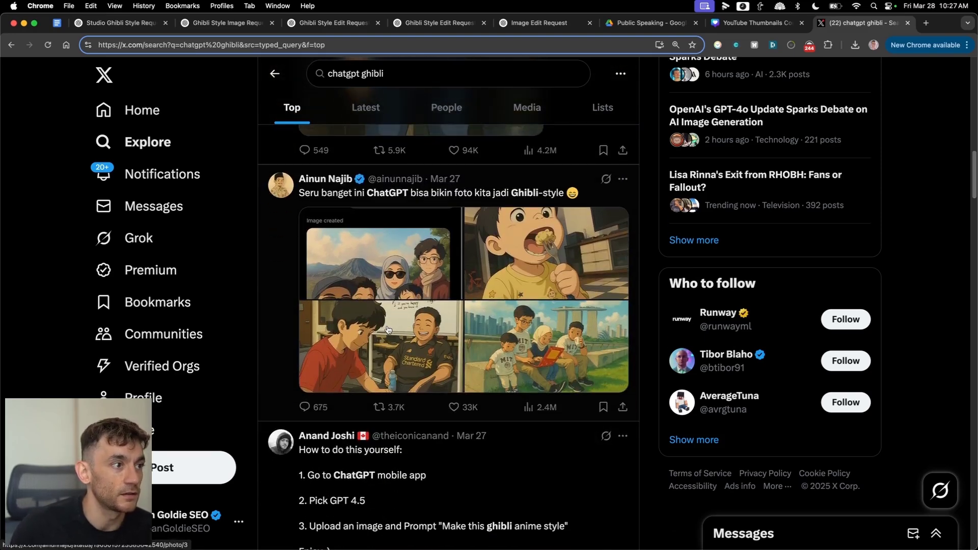
scroll(388, 329, "down", 10)
scroll(391, 328, "up", 3)
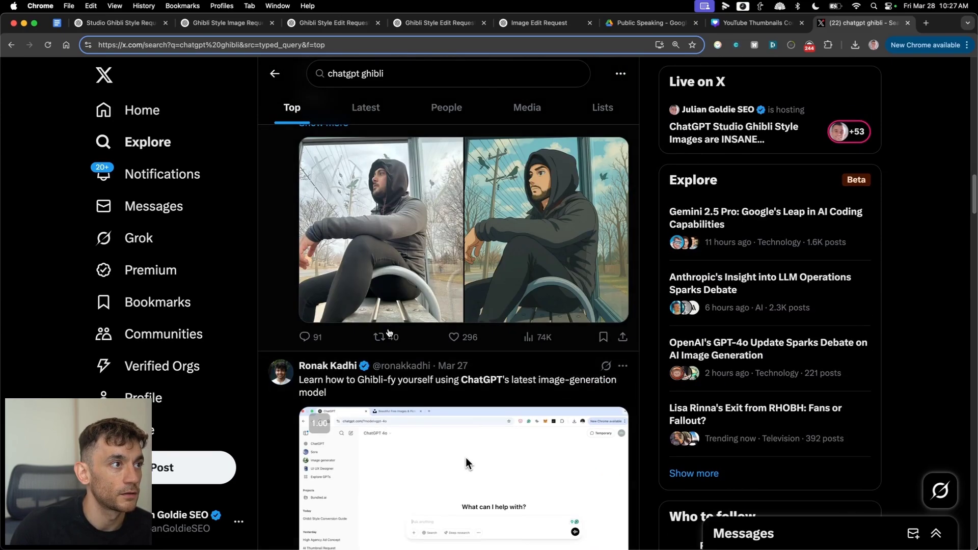
scroll(502, 265, "down", 5)
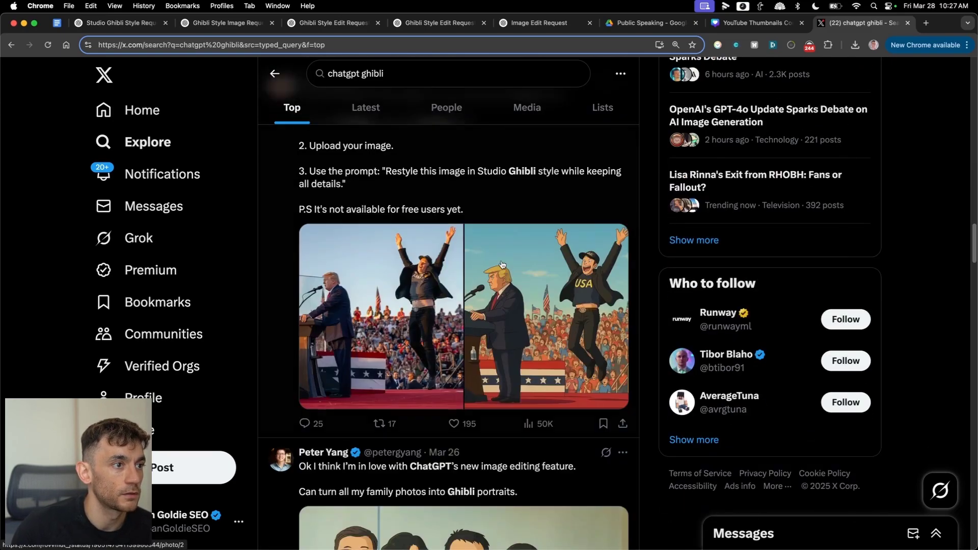
left_click(420, 314)
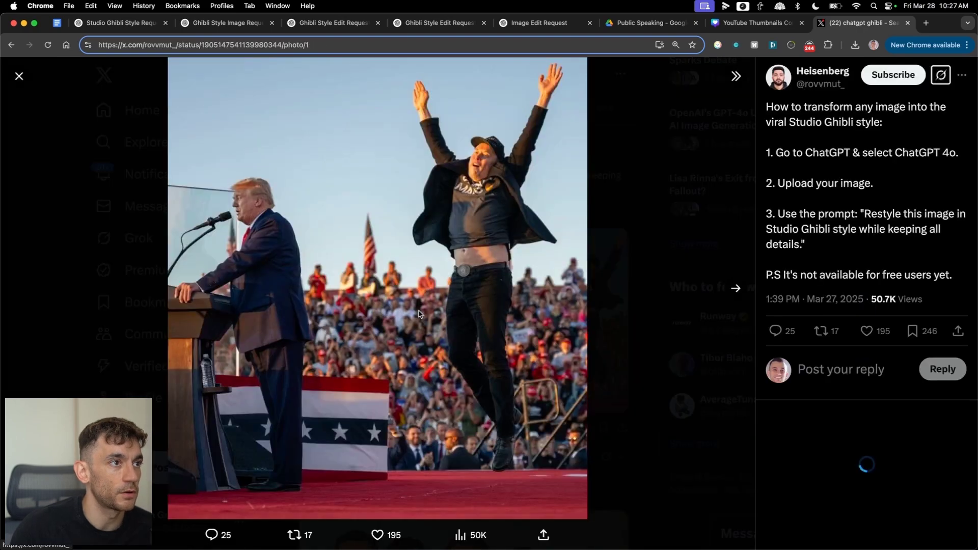
scroll(573, 255, "right", 3)
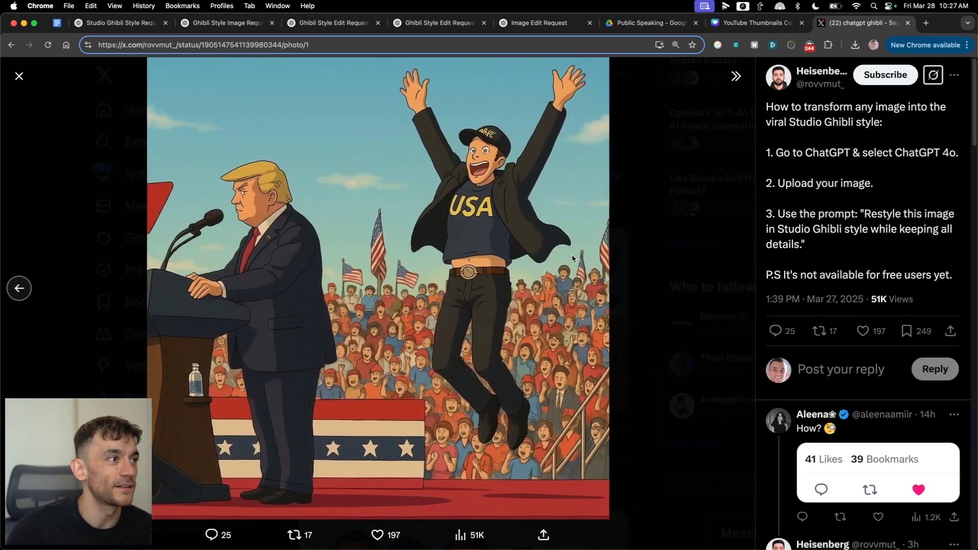
scroll(572, 258, "left", 3)
scroll(677, 162, "right", 3)
left_click(678, 162)
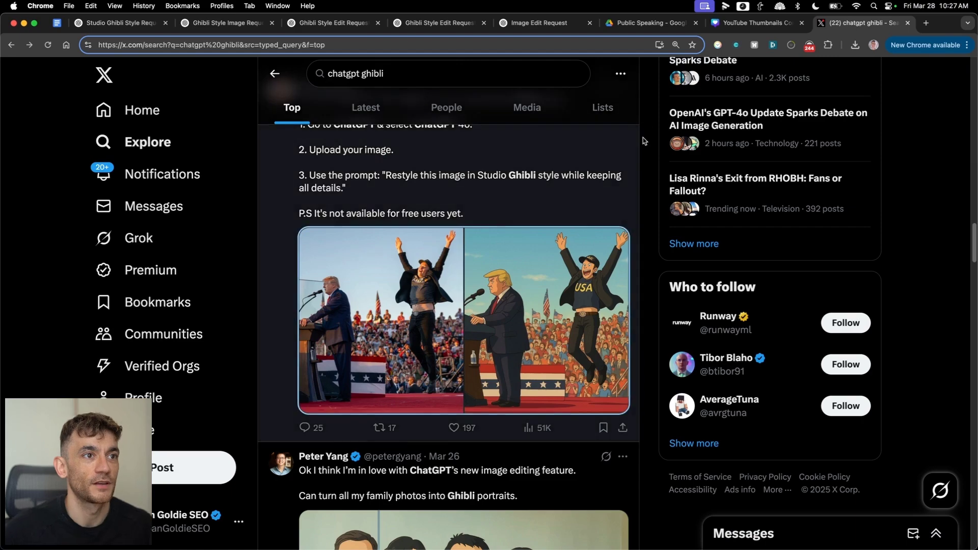
scroll(461, 214, "down", 5)
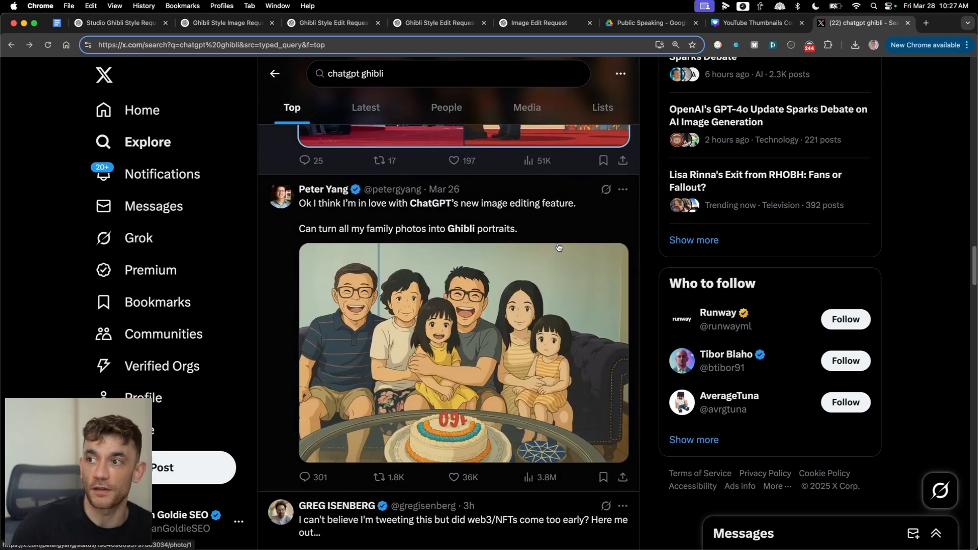
scroll(433, 275, "down", 7)
scroll(402, 325, "down", 7)
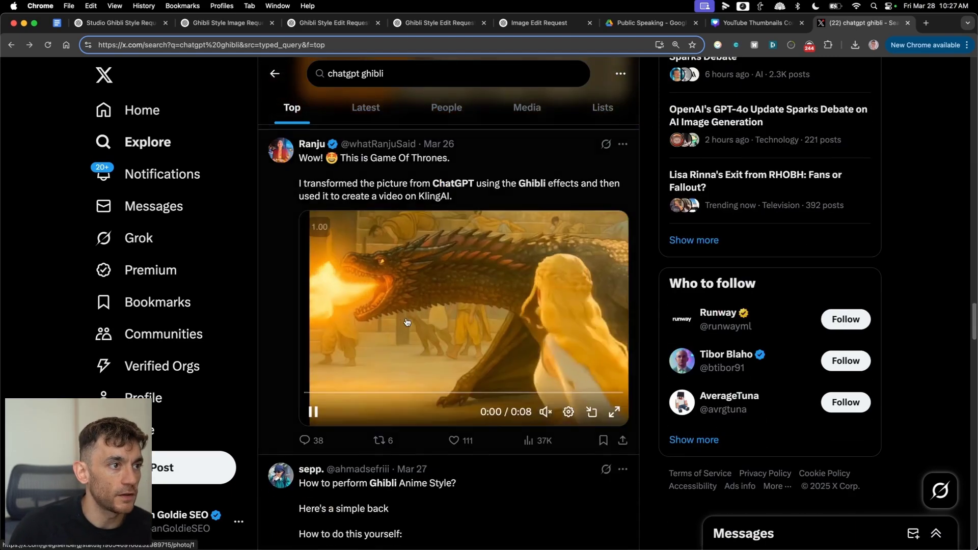
scroll(408, 309, "up", 12)
scroll(407, 309, "up", 12)
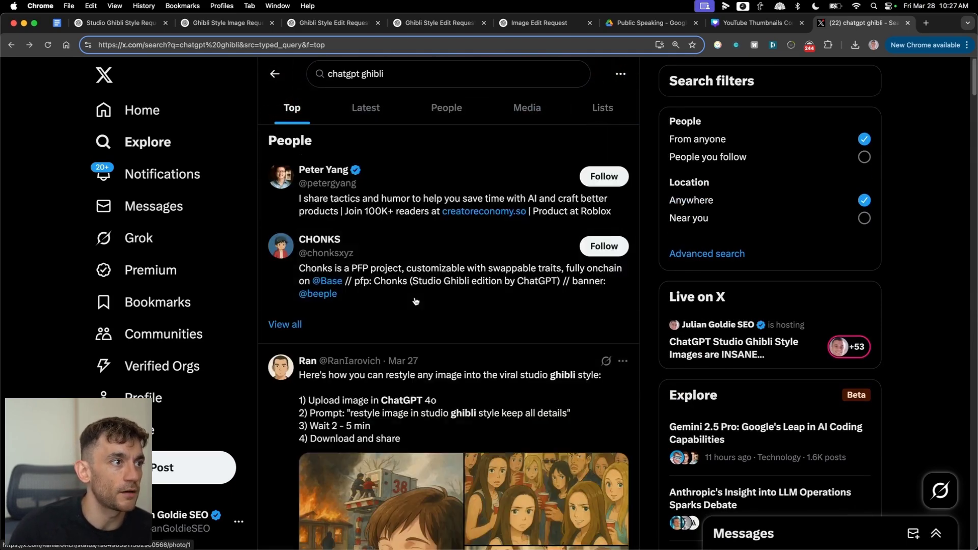
- Exit the thumbnail image editor and switch to the Ghibli-style meeting image chat
left_click(330, 25)
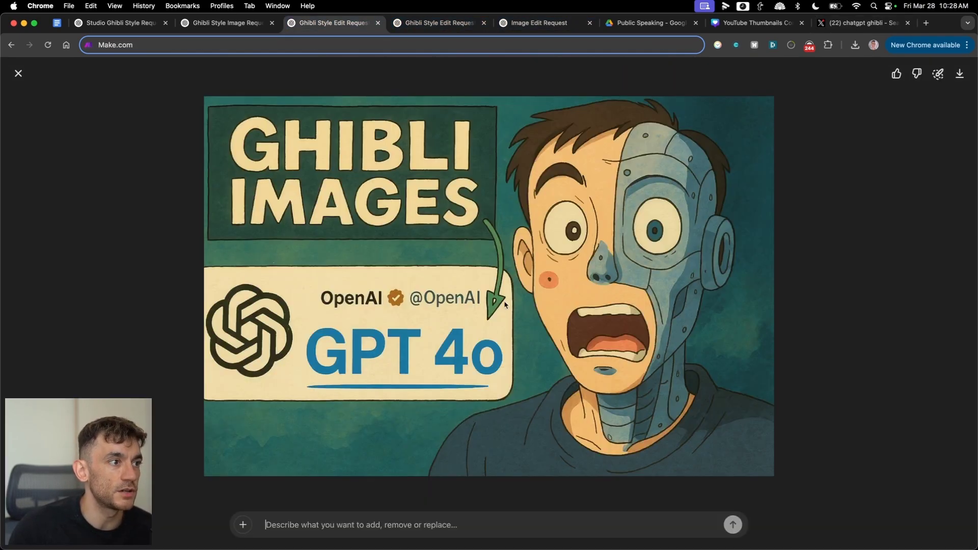
key("Escape")
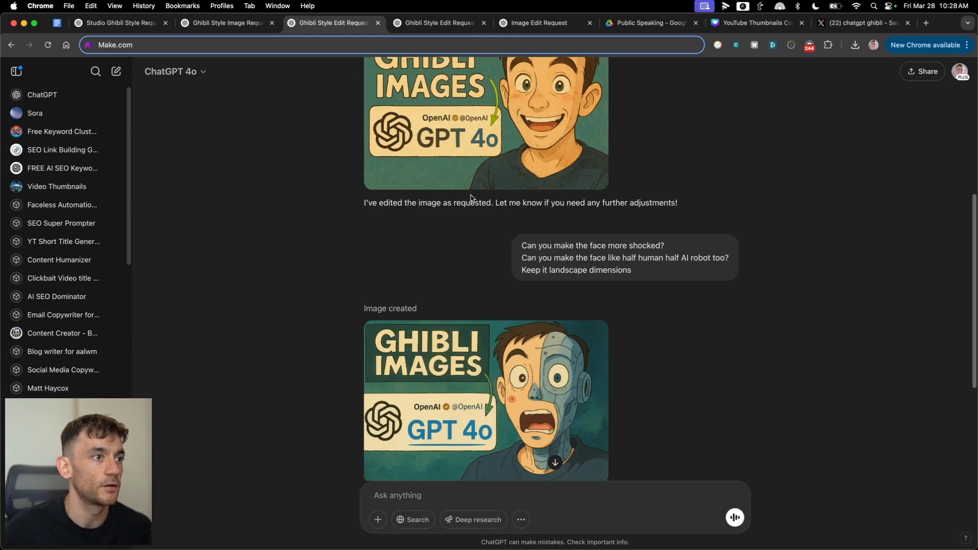
scroll(591, 215, "up", 5)
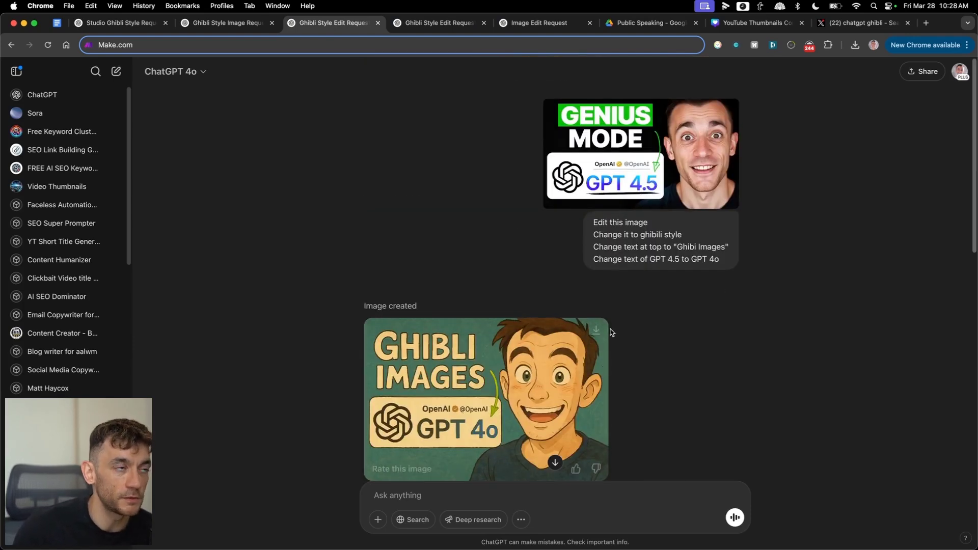
scroll(586, 306, "down", 5)
left_click(438, 23)
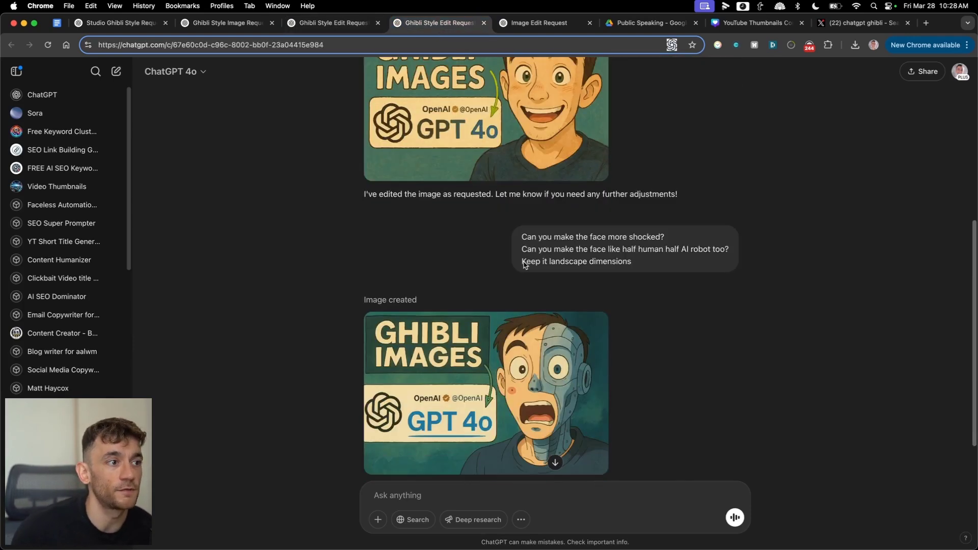
left_click(209, 23)
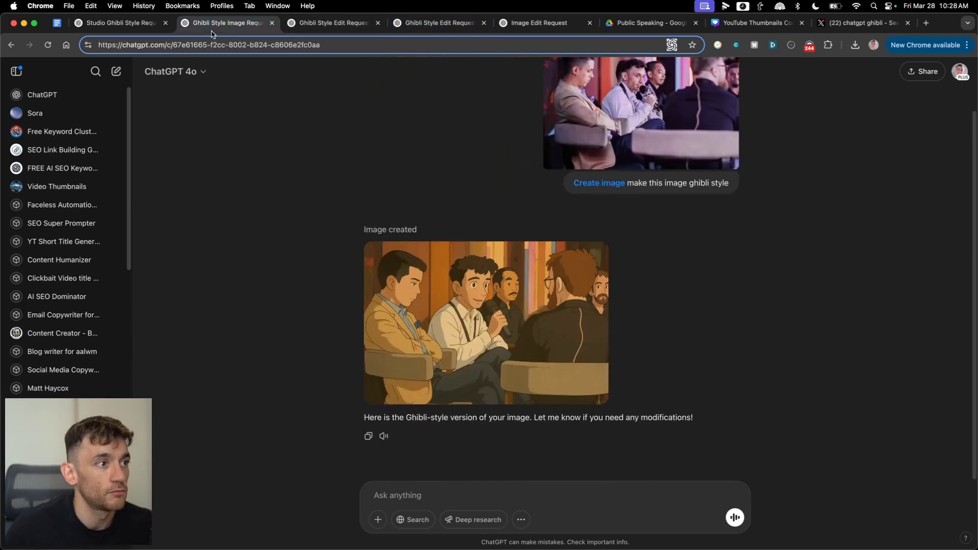
scroll(609, 112, "up", 2)
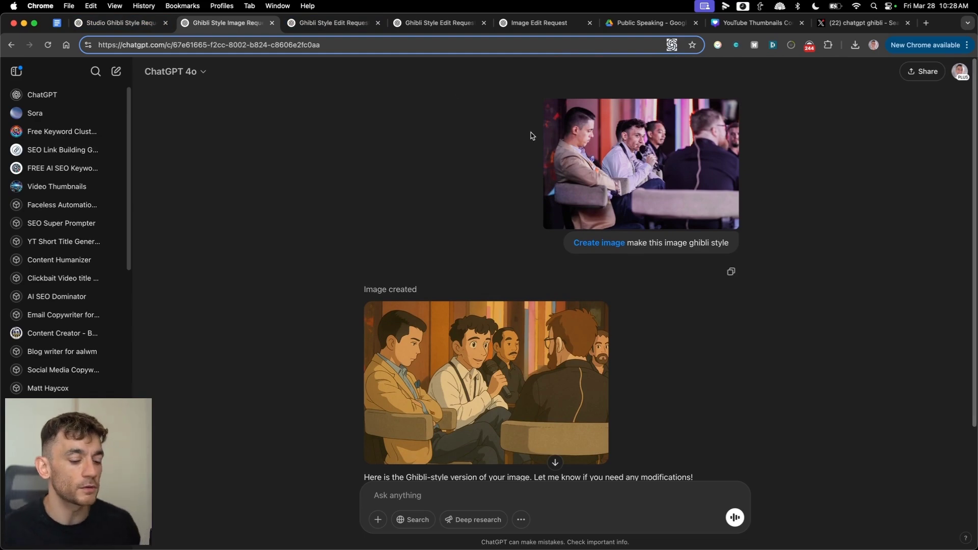
key("super+space")
type("chat")
key("Return")
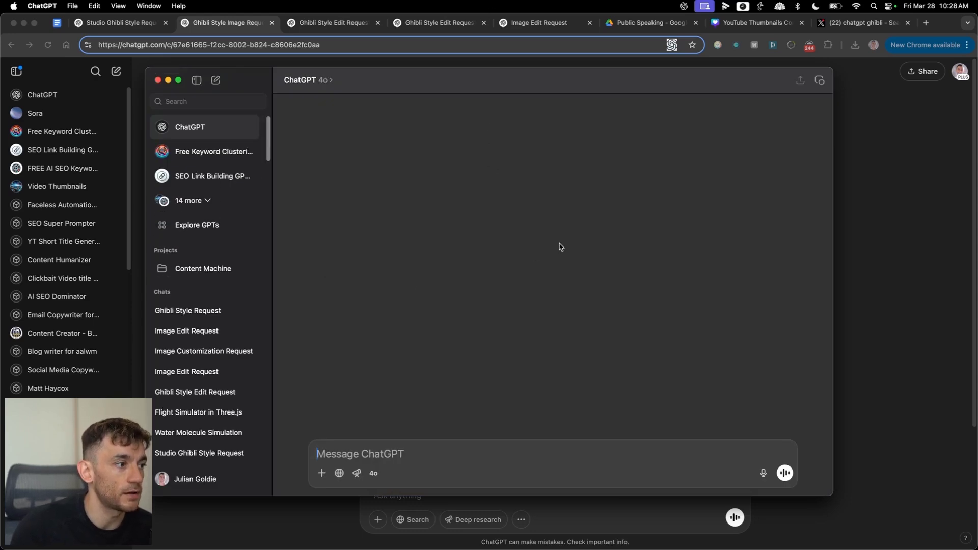
left_click(227, 311)
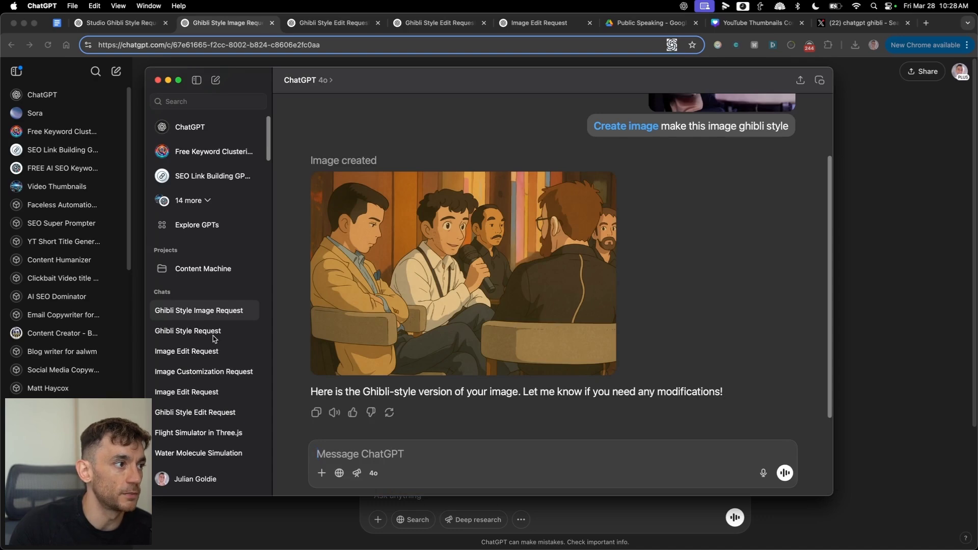
left_click(216, 351)
left_click(252, 311)
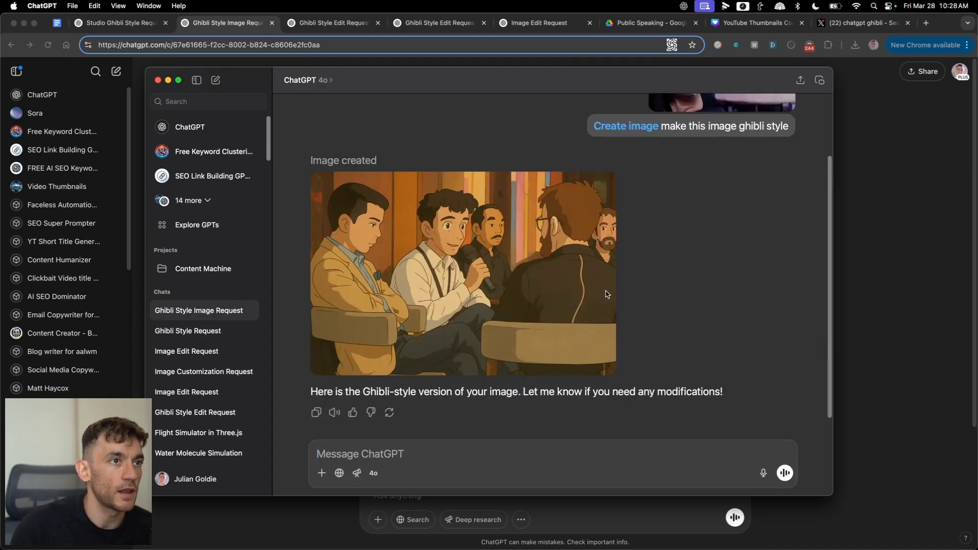
scroll(606, 295, "up", 3)
left_click(867, 307)
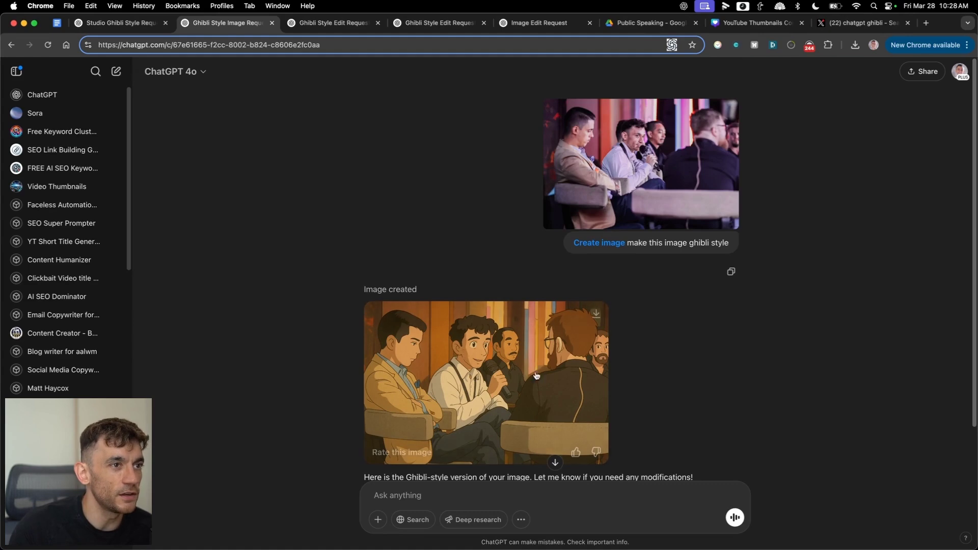
- Scroll through the Ghibli Style Edit Request chat
scroll(552, 468, "down", 2)
scroll(542, 335, "up", 2)
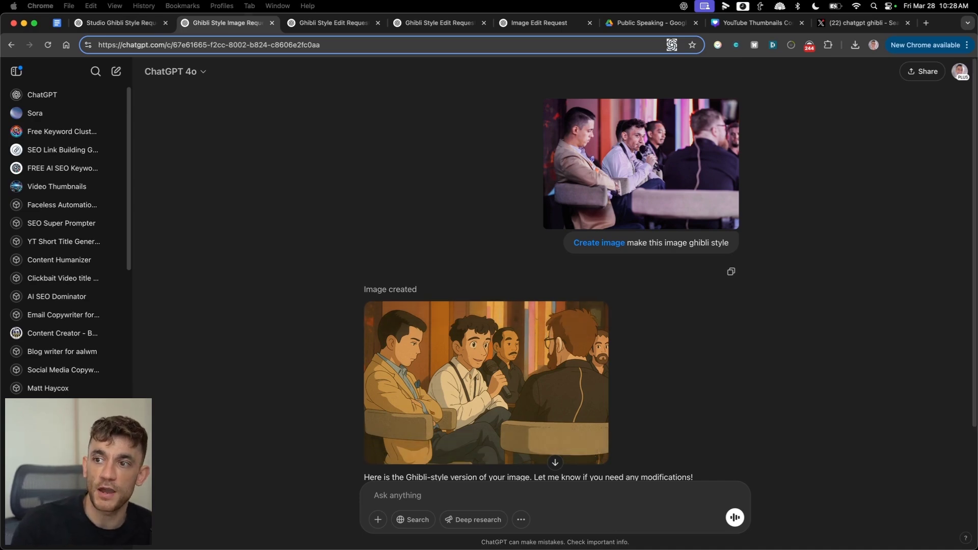
key("super+shift+4")
left_click(783, 314)
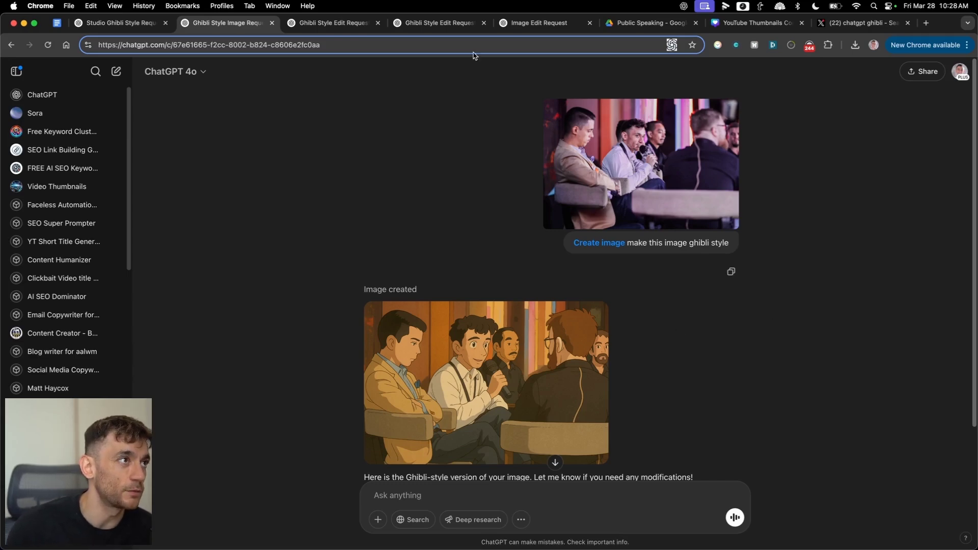
left_click(349, 22)
scroll(444, 205, "down", 3)
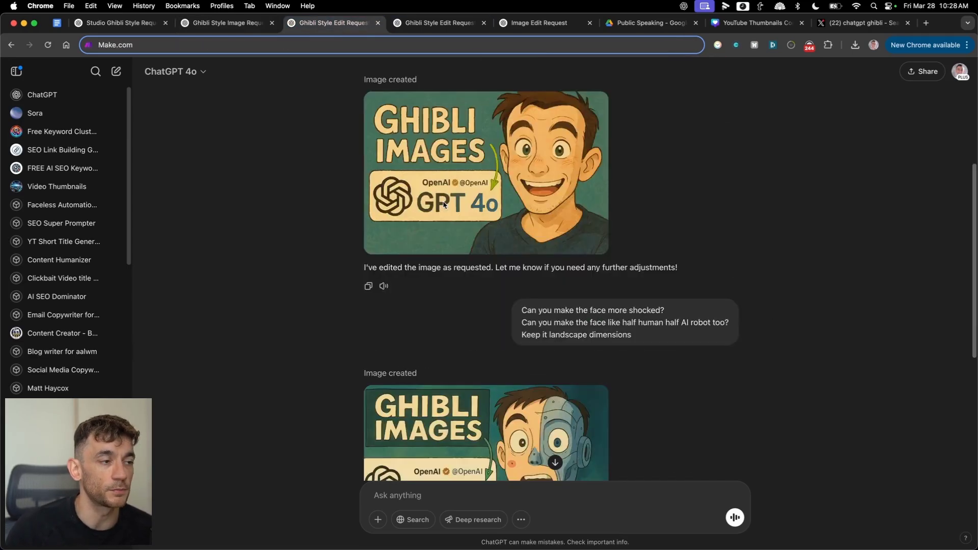
scroll(444, 204, "up", 4)
scroll(444, 212, "down", 9)
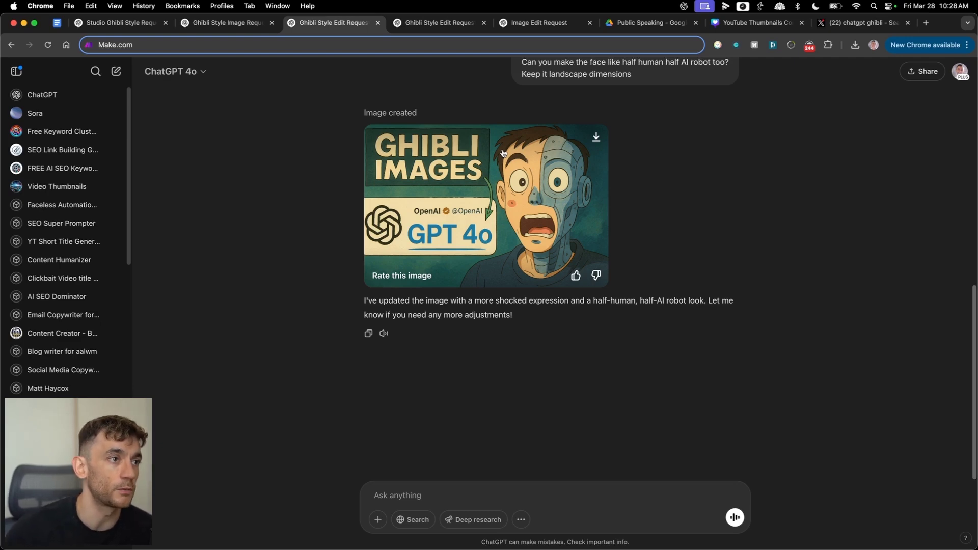
scroll(505, 227, "up", 5)
scroll(482, 315, "down", 5)
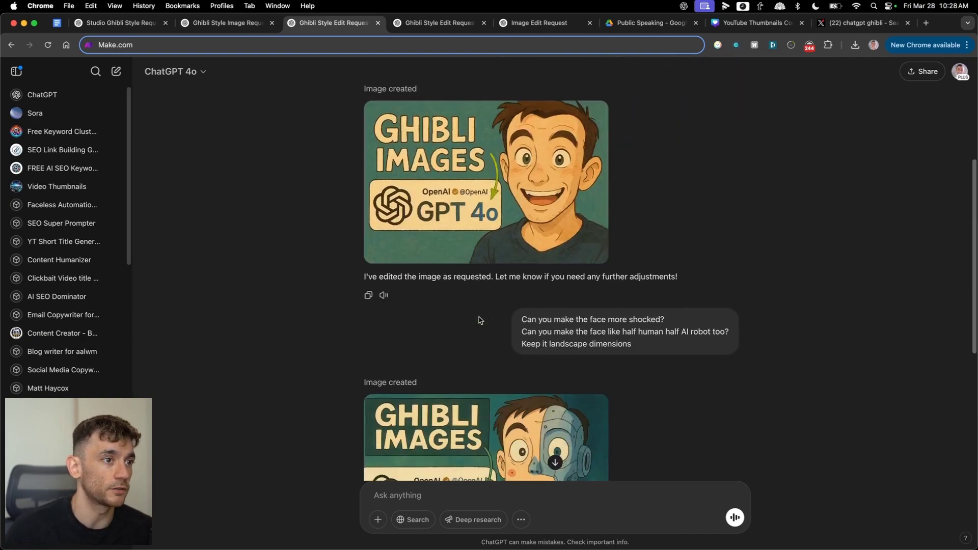
scroll(484, 314, "down", 3)
scroll(555, 461, "up", 10)
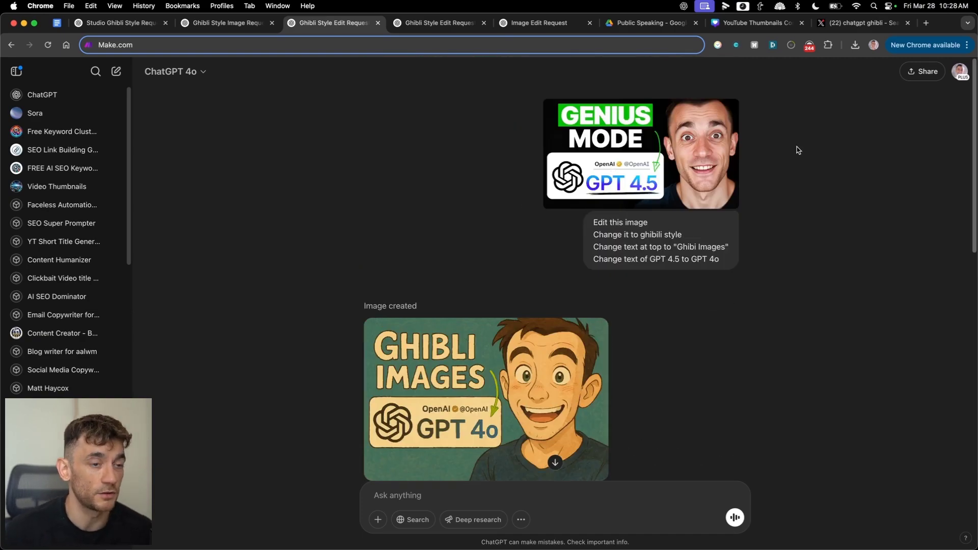
- Load the AI Profit Boardroom page on Skool in a new tab via 'ai pro'
key("super+t")
type("ai pro")
key("Return")
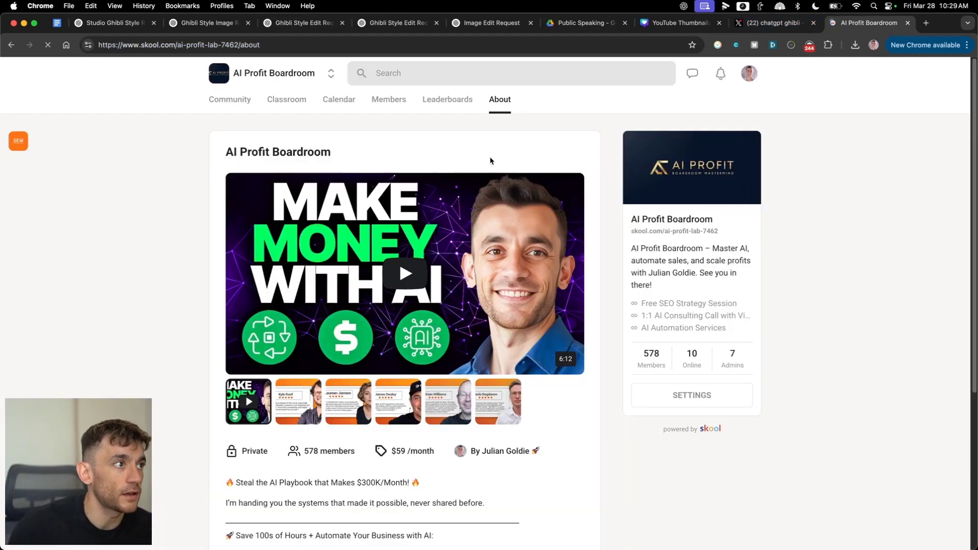
- Browse the AI Profit Boardroom's Classroom and scroll through its course cards
scroll(799, 287, "down", 1)
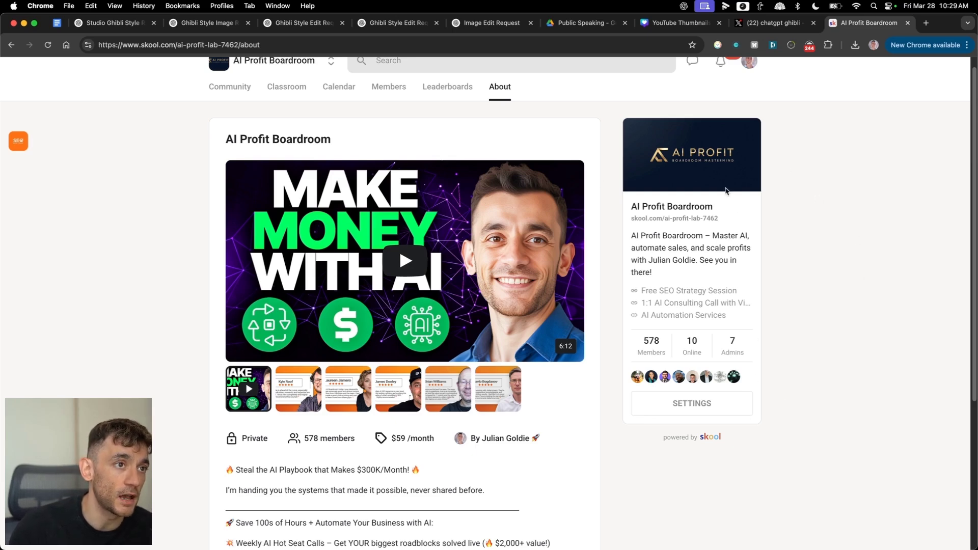
scroll(745, 259, "down", 4)
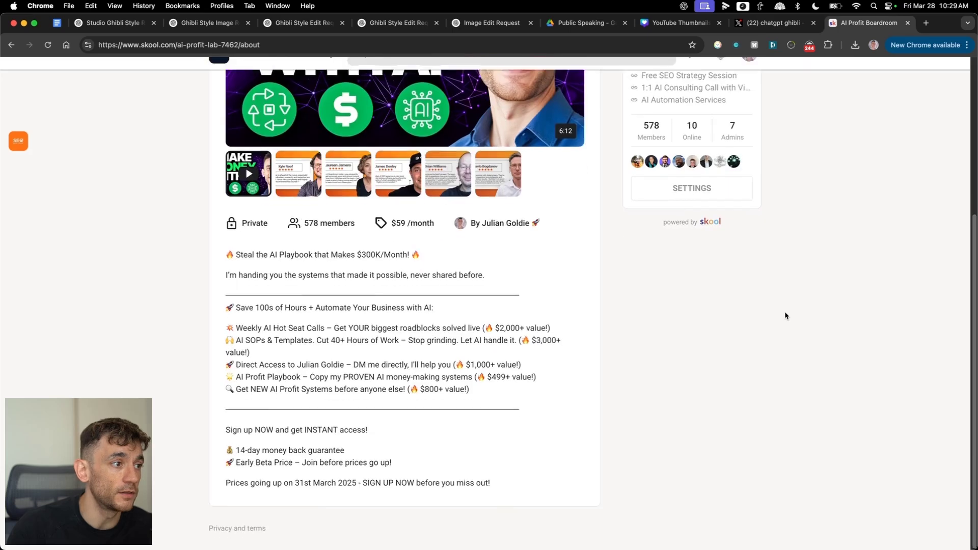
scroll(781, 311, "up", 5)
left_click(275, 105)
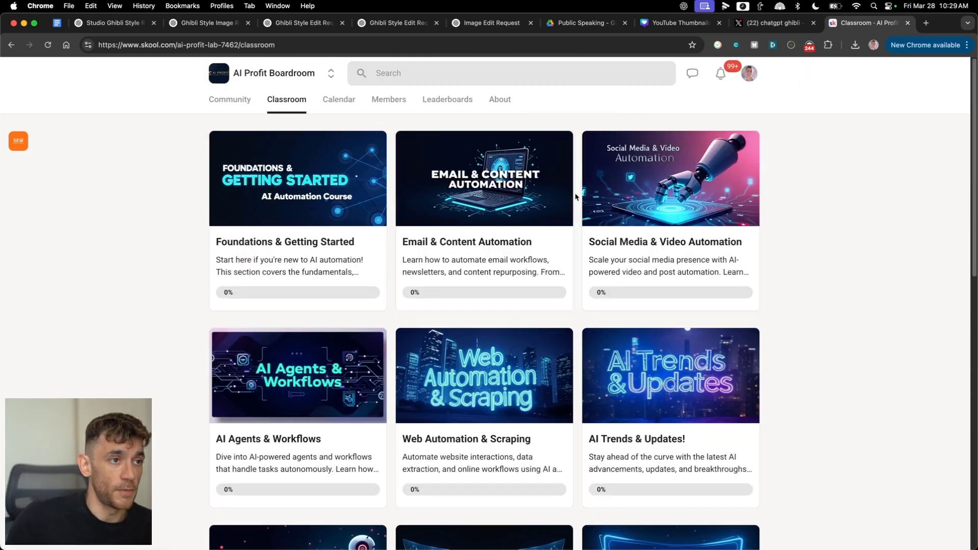
scroll(469, 228, "down", 3)
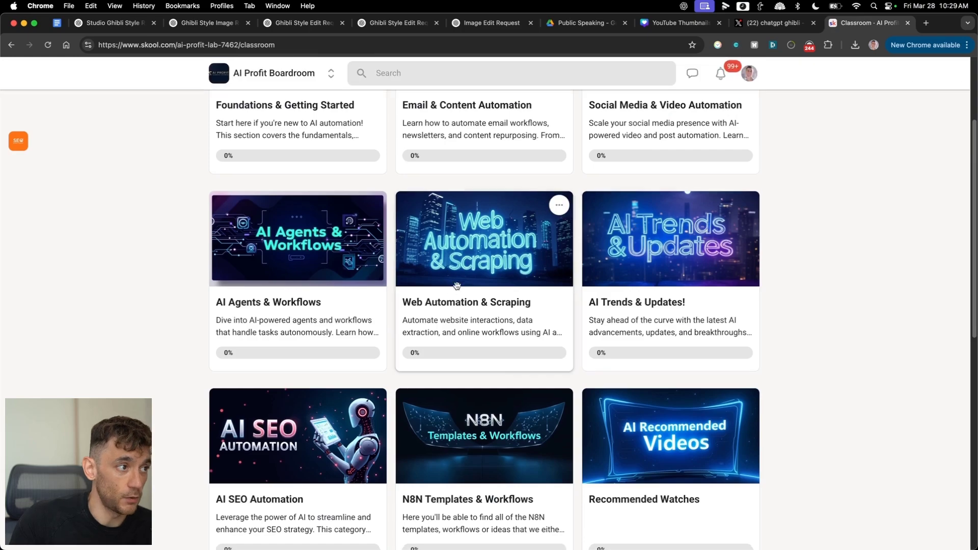
scroll(303, 291, "down", 5)
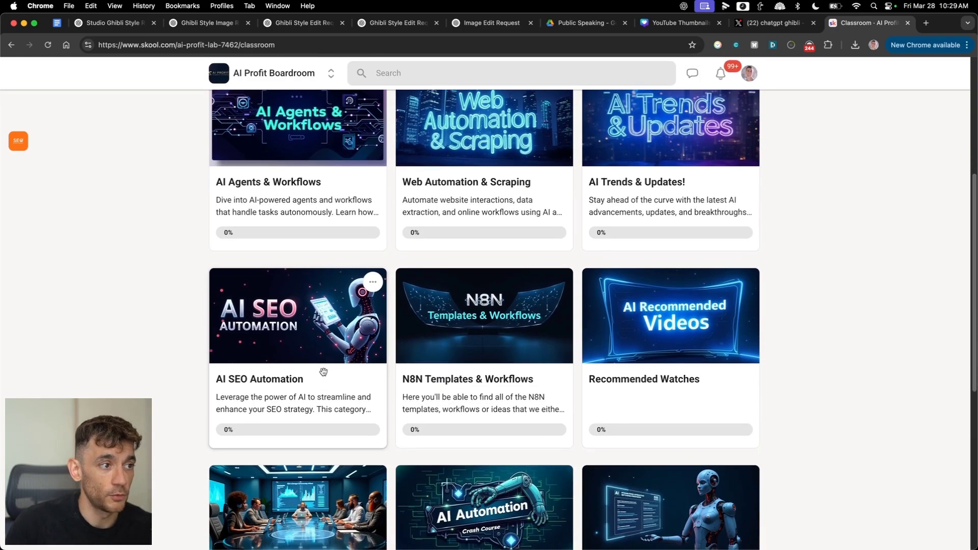
scroll(456, 250, "down", 3)
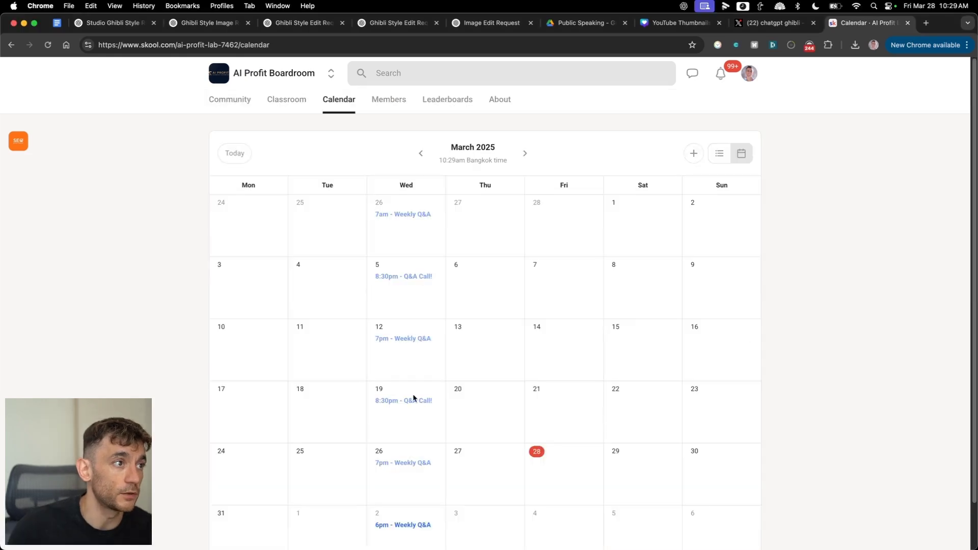
- Scroll the Community feed of member posts such as 'workflows/automations'
left_click(237, 101)
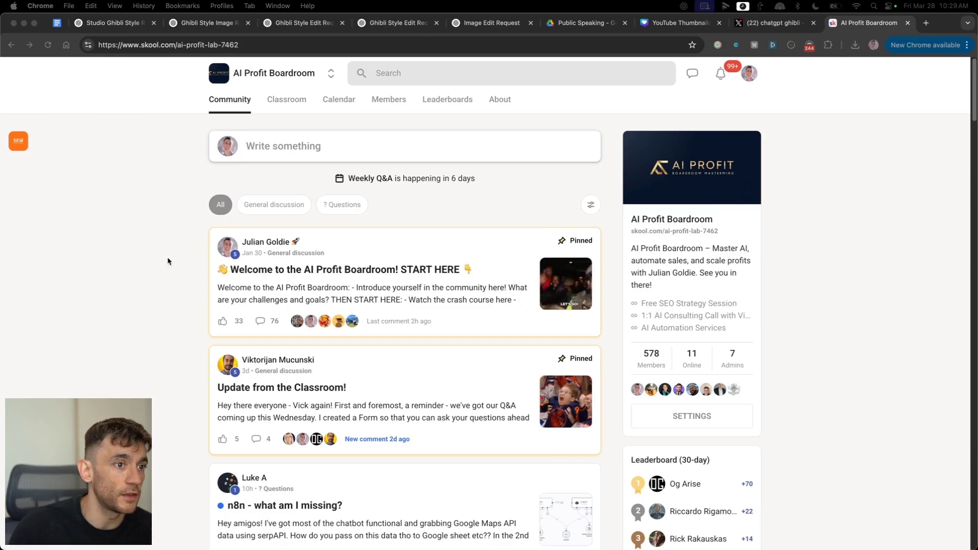
scroll(225, 293, "down", 4)
scroll(232, 294, "up", 1)
scroll(232, 293, "up", 3)
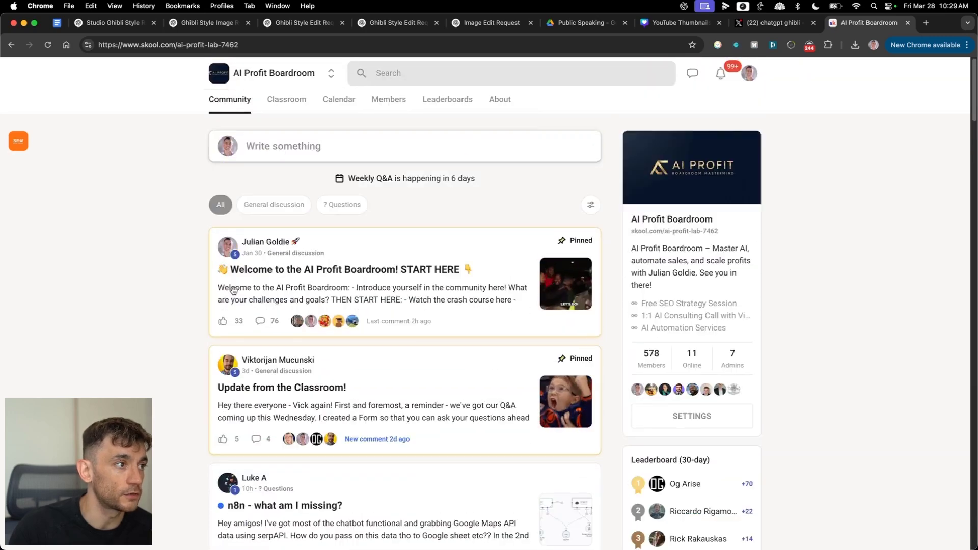
scroll(426, 371, "down", 15)
scroll(416, 376, "down", 2)
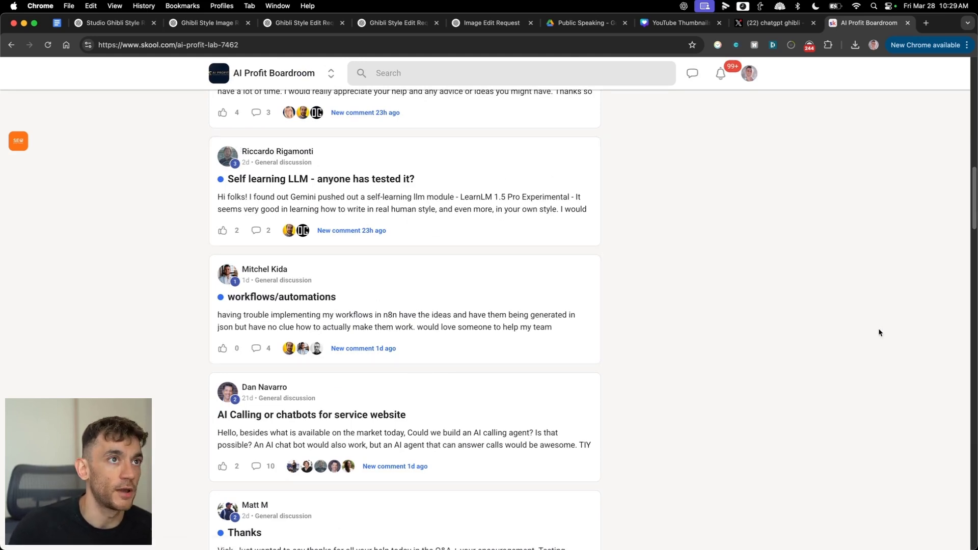
- Load go.juliangoldie.com's FREE SEO Strategy Session page in a new tab
key("super+t")
type("go.juliangoldie.com/s")
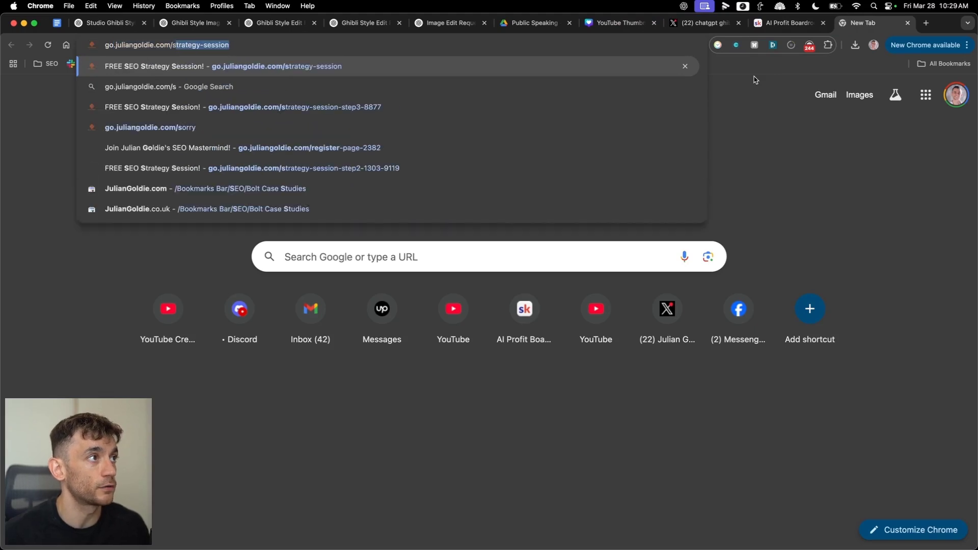
key("Return")
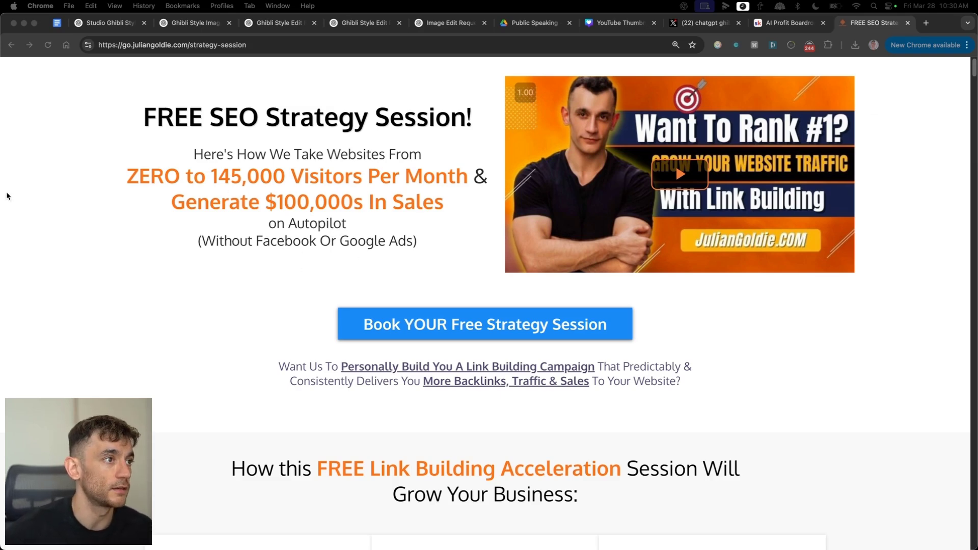
- Read the link-building session benefit cards, highlighting their descriptions, then return to the top
scroll(418, 270, "down", 7)
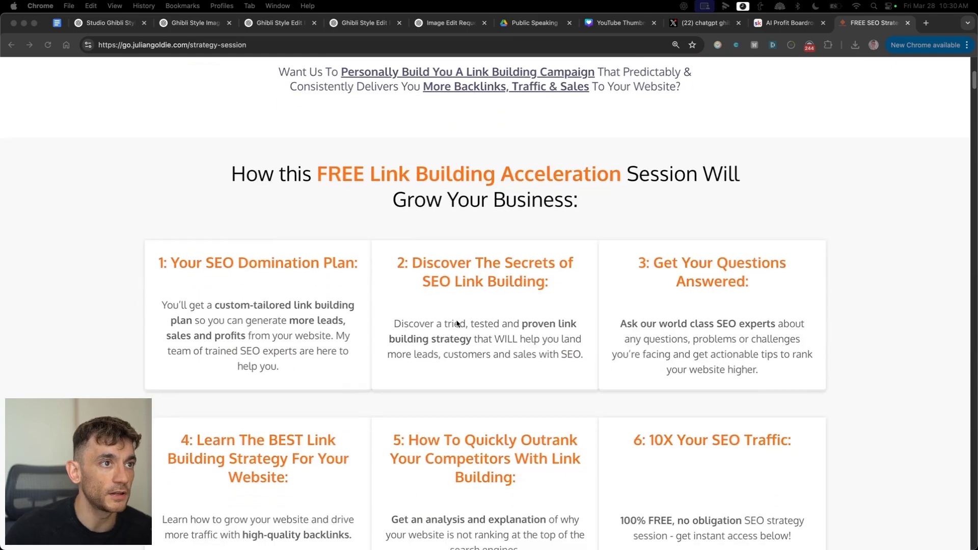
left_click_drag(161, 264, 363, 259)
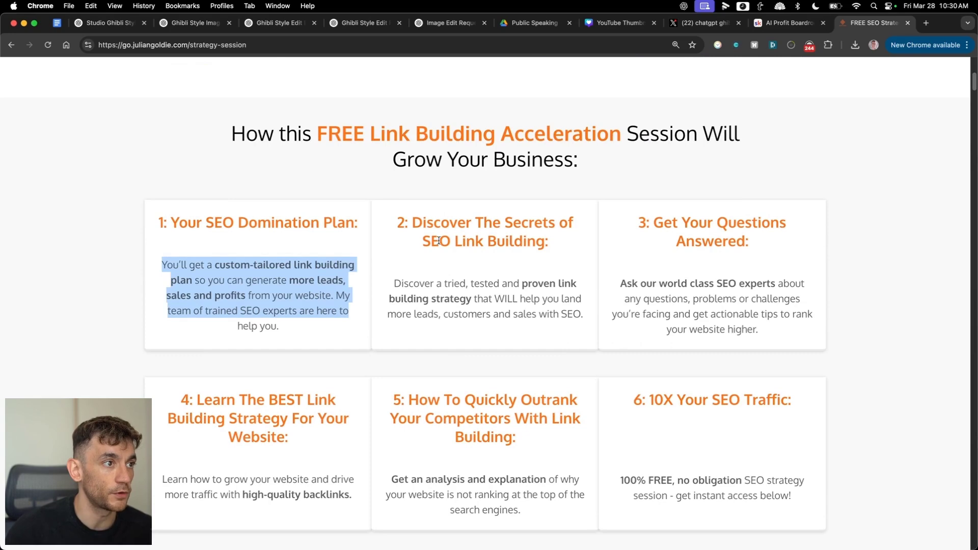
left_click_drag(438, 240, 604, 314)
left_click(635, 249)
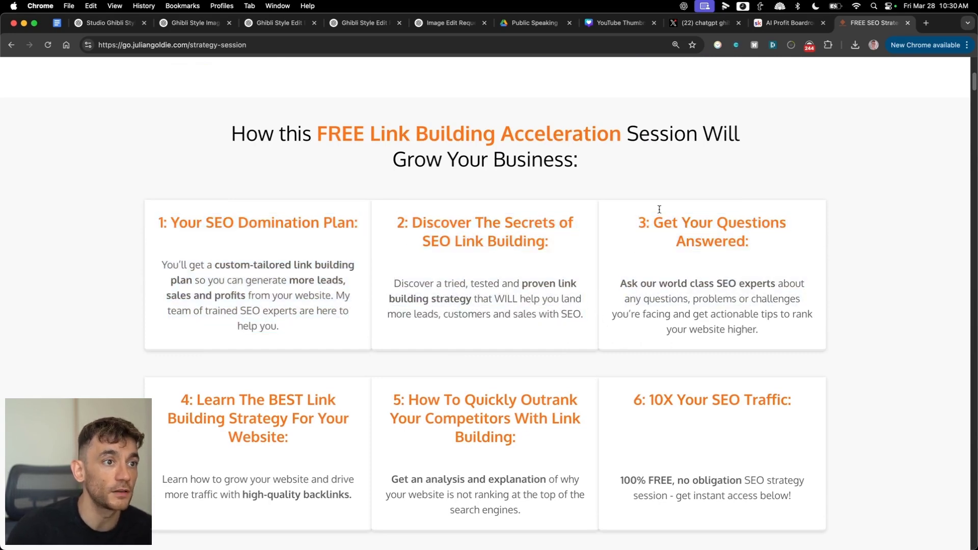
left_click_drag(659, 209, 762, 326)
scroll(721, 261, "up", 7)
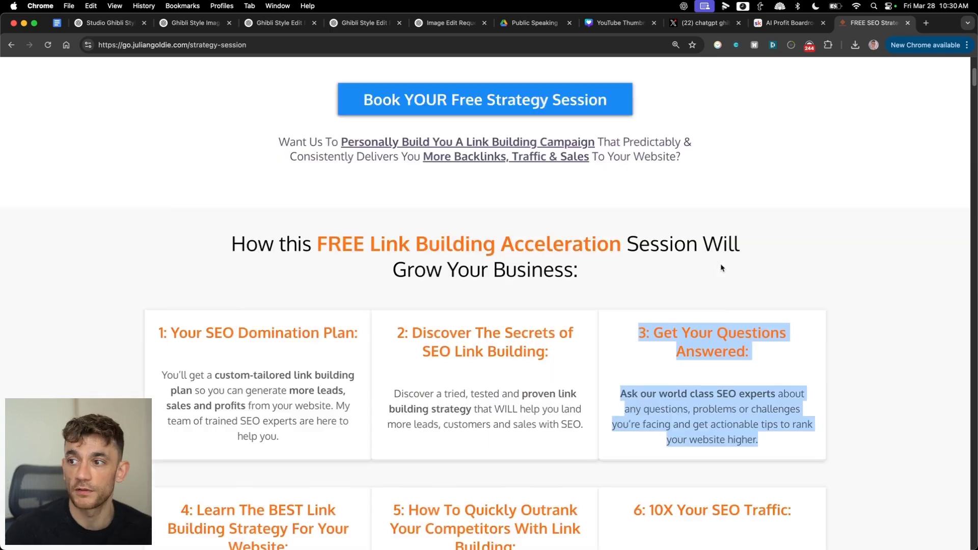